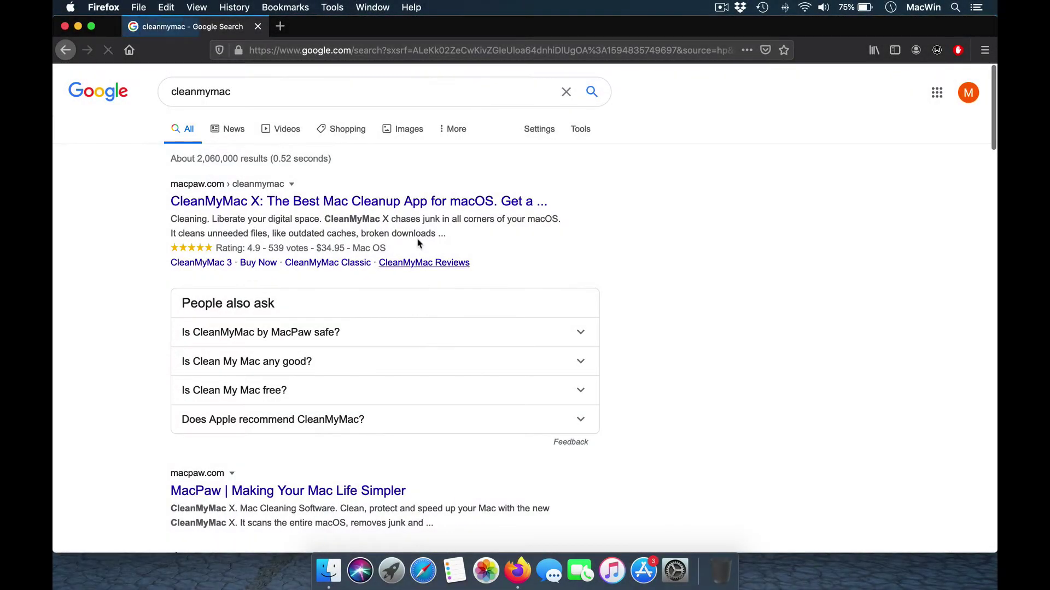
Open the CleanMyMac X product page on macpaw.com from the first Google result.
{"action": "left_click", "coordinate": [417, 210]}
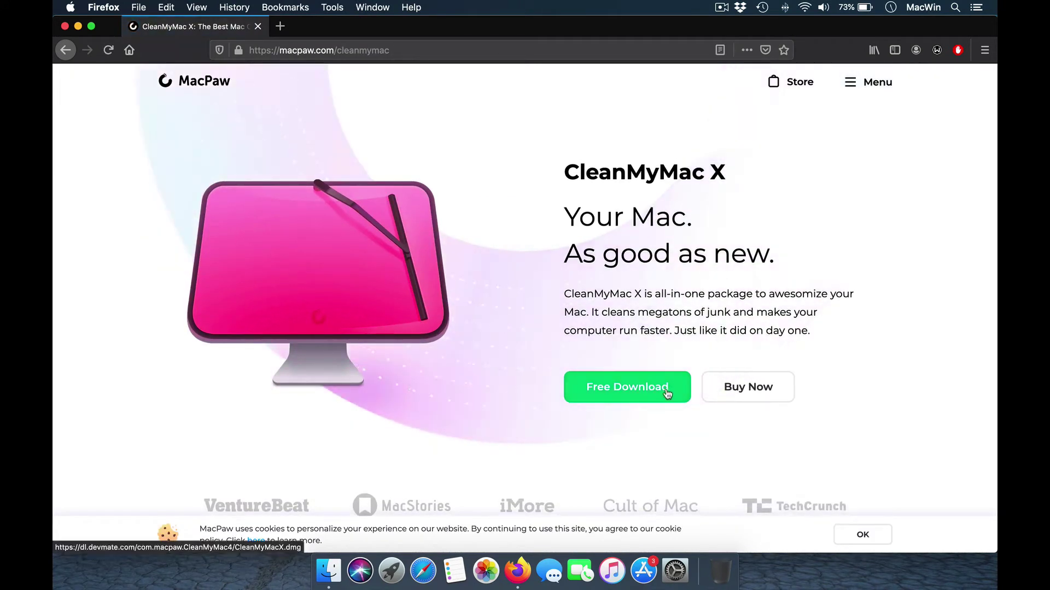
Start the free CleanMyMac X download and confirm saving the disk image file.
{"action": "scroll", "coordinate": [661, 382], "scroll_direction": "down", "scroll_amount": 3}
{"action": "scroll", "coordinate": [645, 302], "scroll_direction": "up", "scroll_amount": 3}
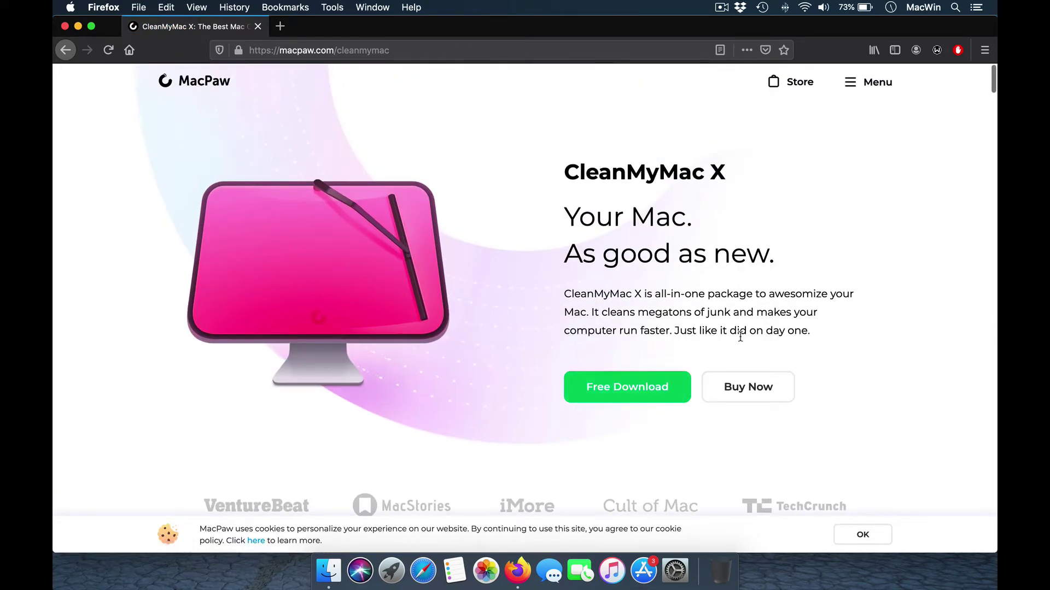
{"action": "scroll", "coordinate": [736, 336], "scroll_direction": "down", "scroll_amount": 5}
{"action": "scroll", "coordinate": [736, 337], "scroll_direction": "down", "scroll_amount": 6}
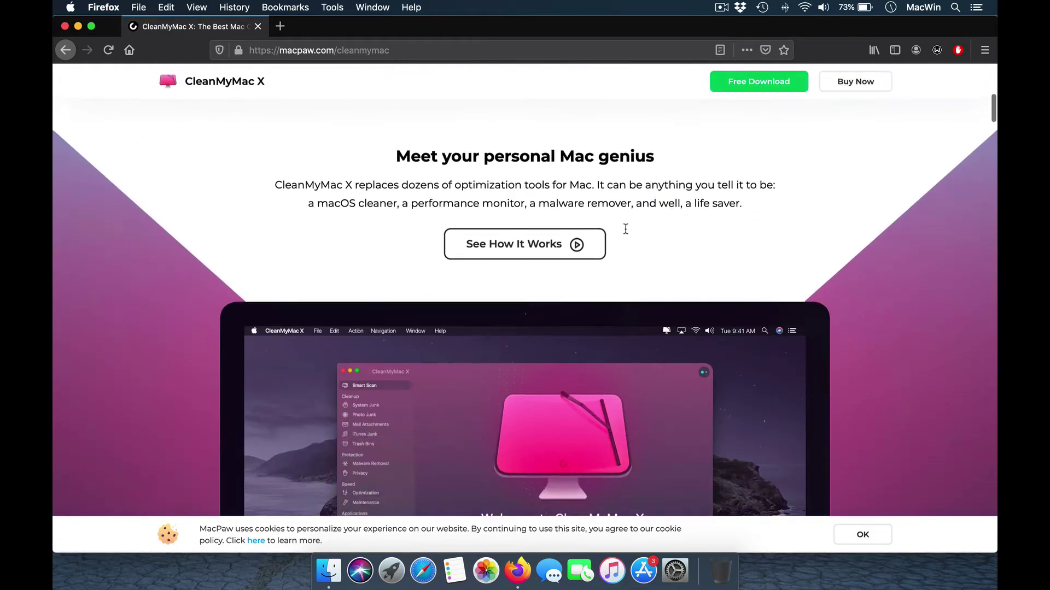
{"action": "scroll", "coordinate": [625, 228], "scroll_direction": "down", "scroll_amount": 5}
{"action": "scroll", "coordinate": [625, 228], "scroll_direction": "up", "scroll_amount": 10}
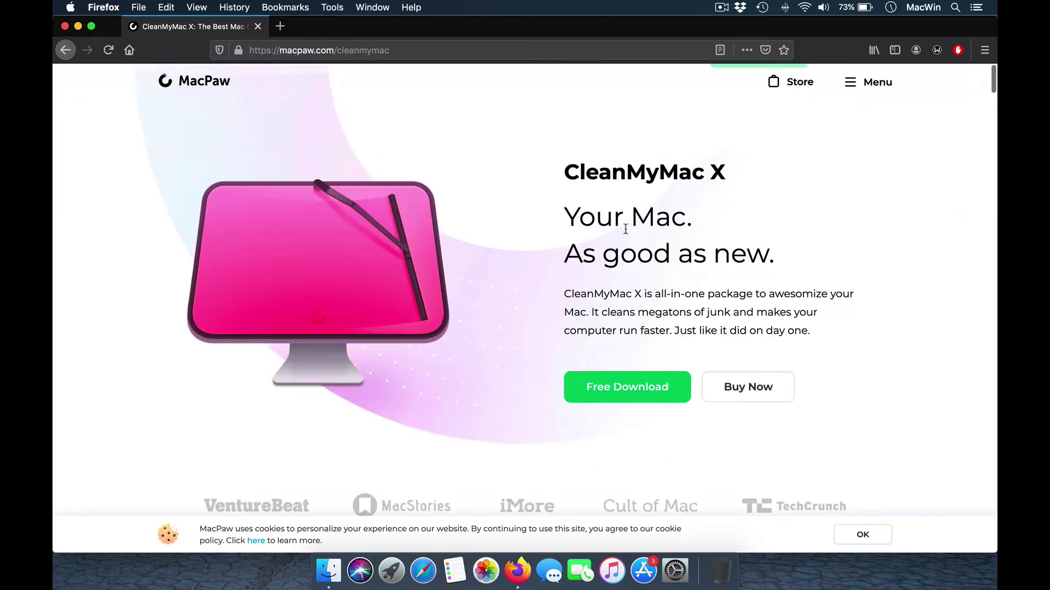
{"action": "left_click", "coordinate": [645, 376]}
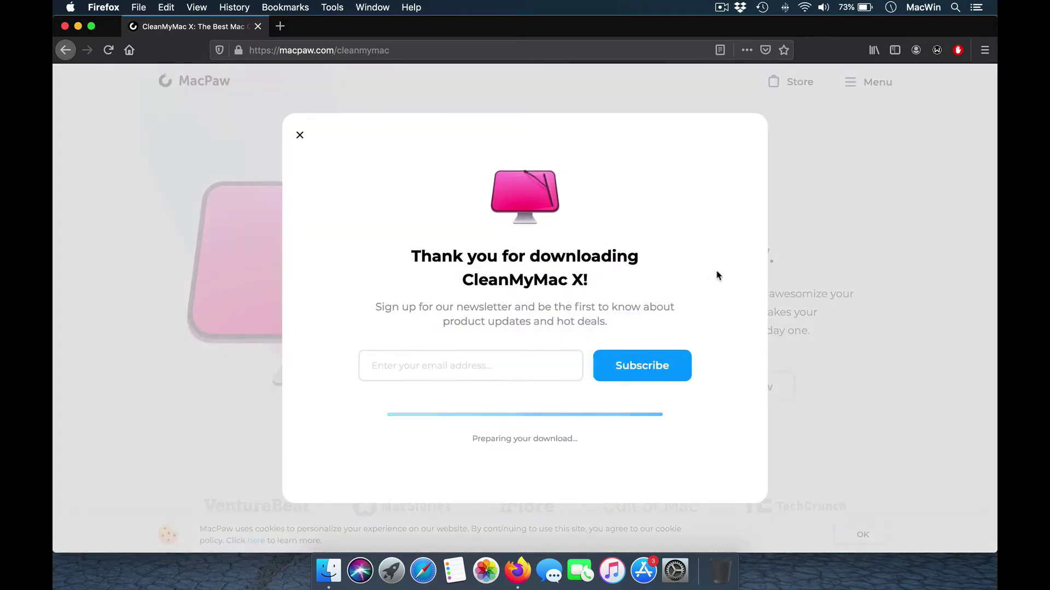
{"action": "left_click", "coordinate": [511, 366]}
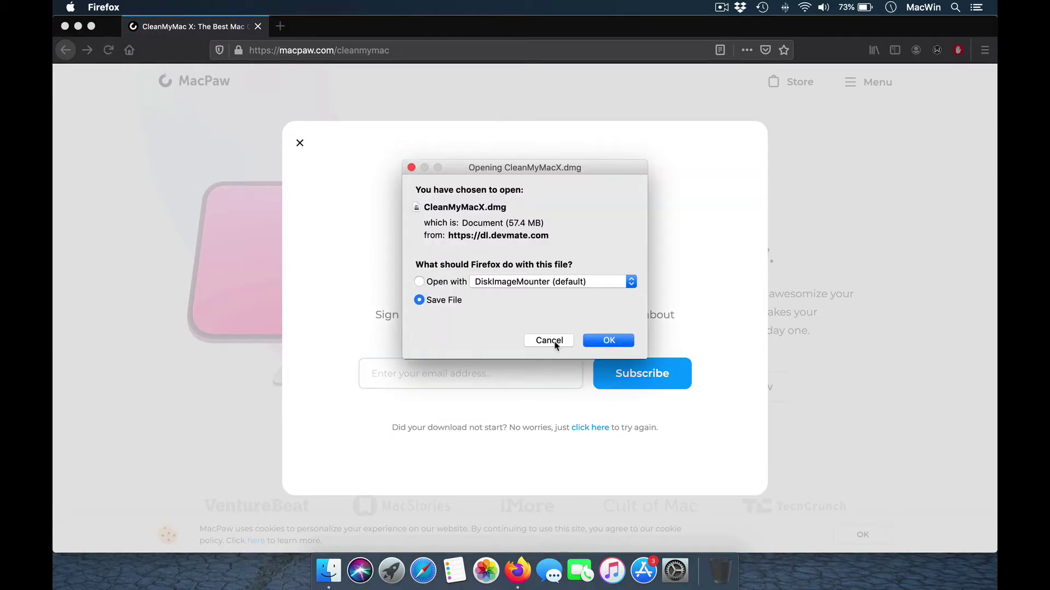
{"action": "left_click", "coordinate": [605, 341]}
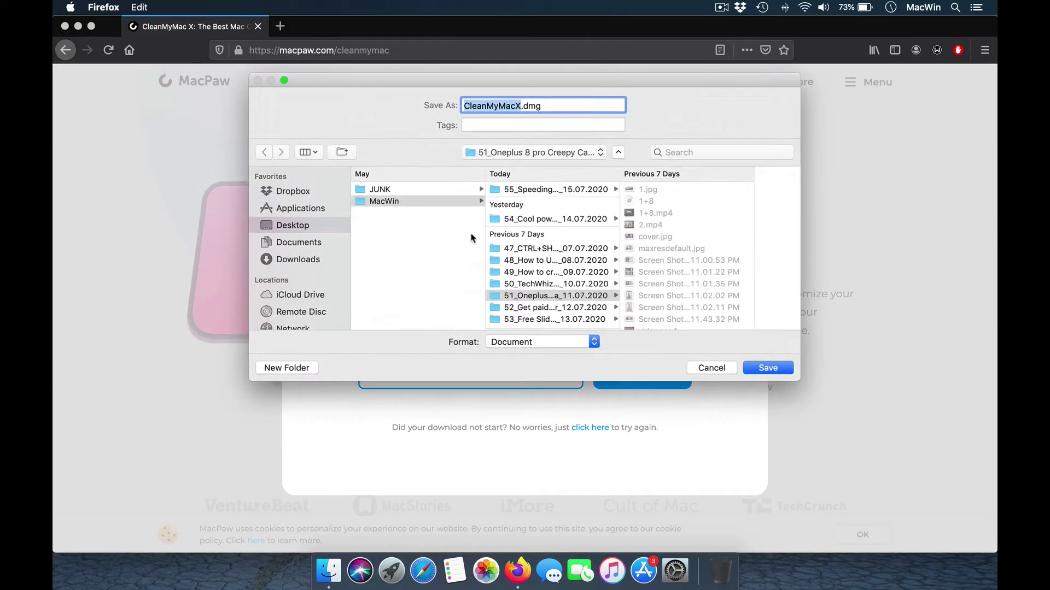
Save the installer into Desktop > JUNK and close the downloads panel and thank-you popup.
{"action": "left_click", "coordinate": [297, 227]}
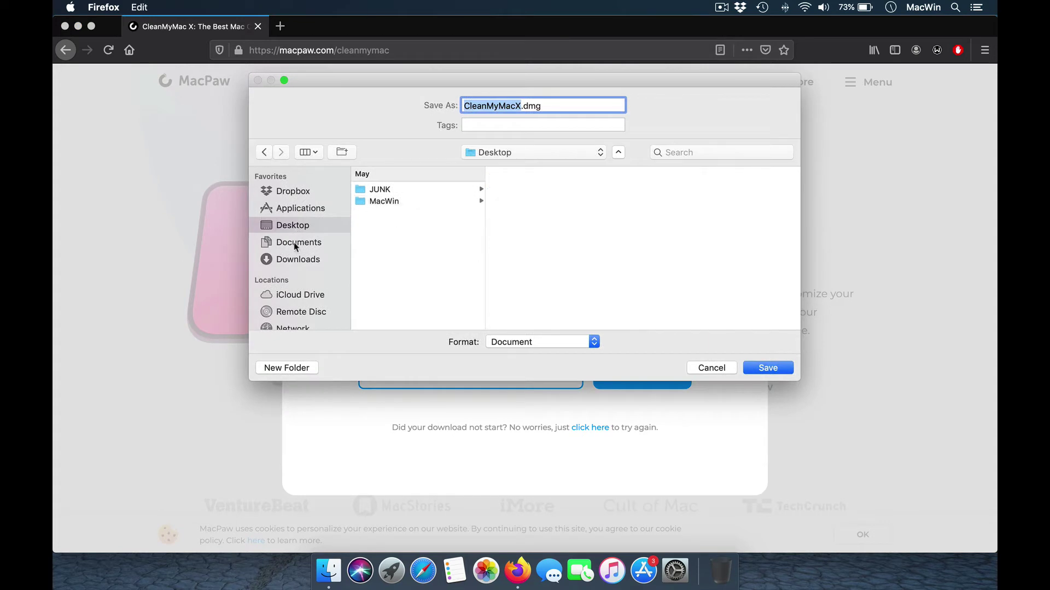
{"action": "left_click", "coordinate": [406, 191]}
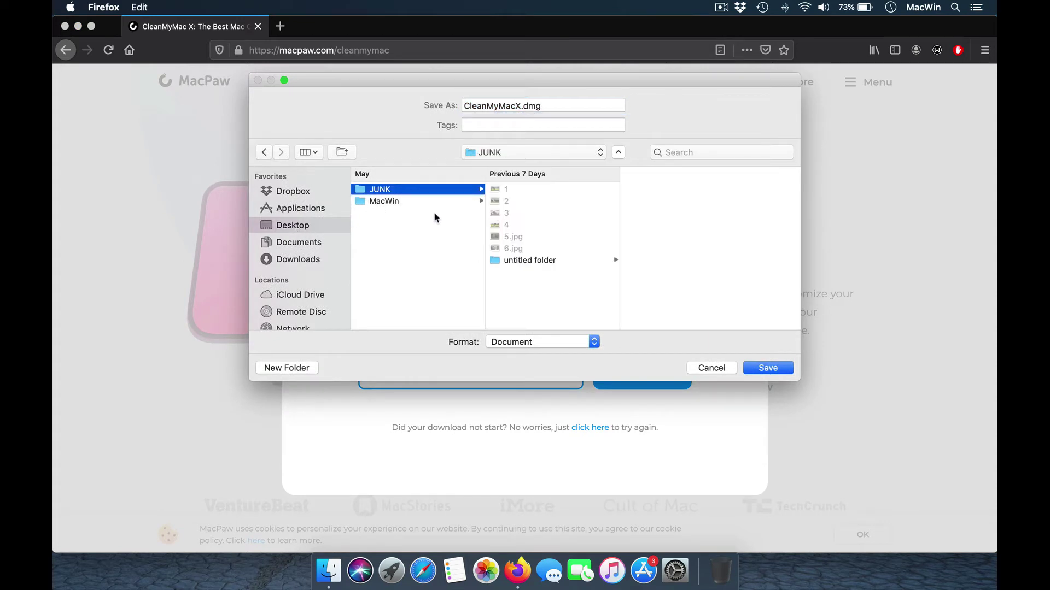
{"action": "left_click", "coordinate": [763, 370]}
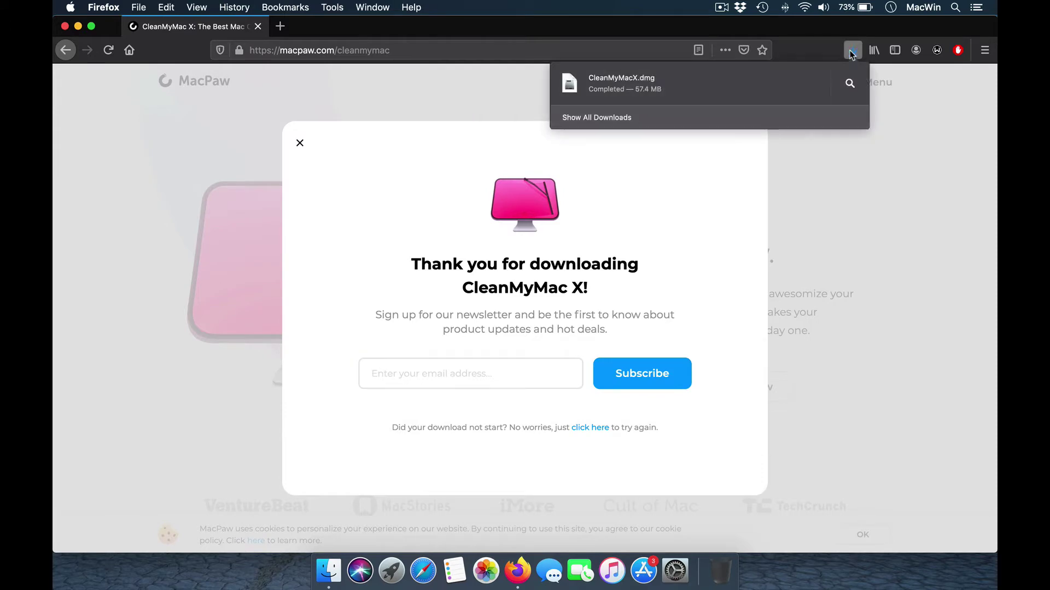
{"action": "left_click", "coordinate": [856, 278]}
{"action": "left_click", "coordinate": [300, 142]}
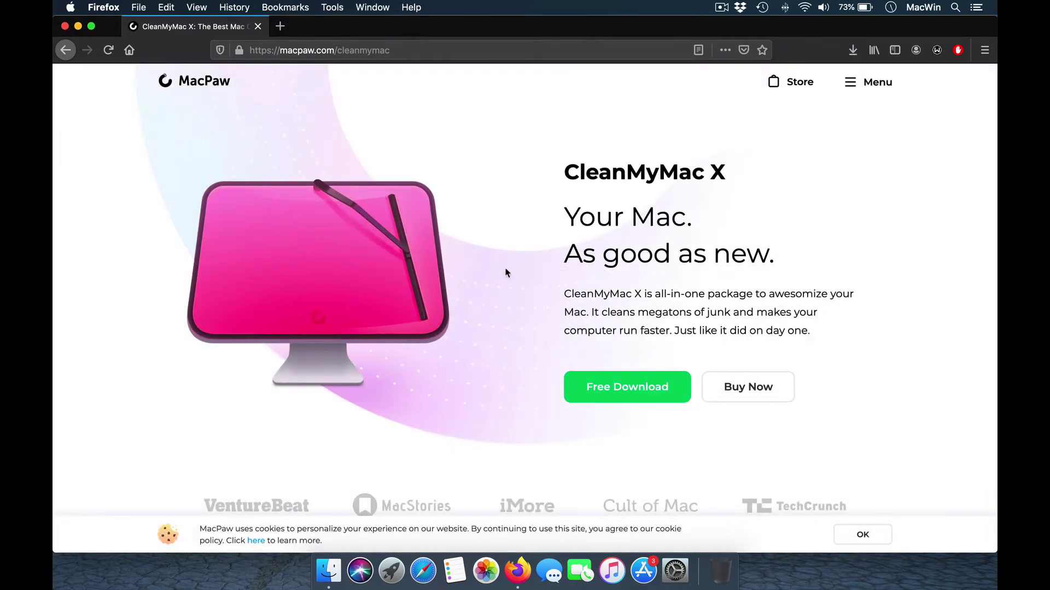
{"action": "scroll", "coordinate": [506, 274], "scroll_direction": "down", "scroll_amount": 10}
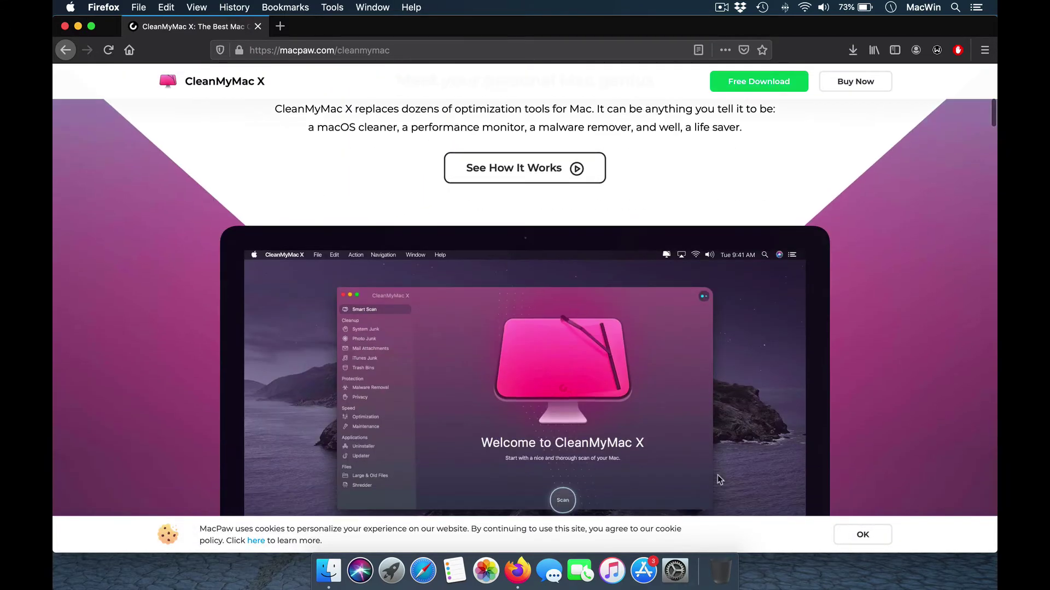
Switch to the MacWin desktop and launch CleanMyMac X through a Spotlight search for 'mac'.
{"action": "key", "text": "ctrl+Up"}
{"action": "left_click", "coordinate": [600, 39]}
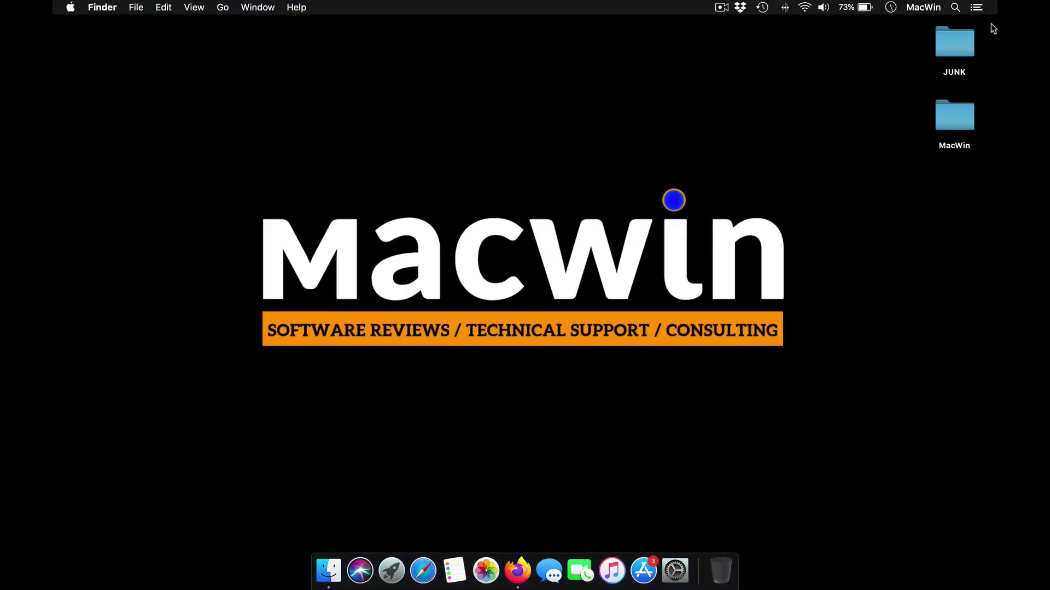
{"action": "left_click", "coordinate": [954, 7]}
{"action": "type", "text": "mac"}
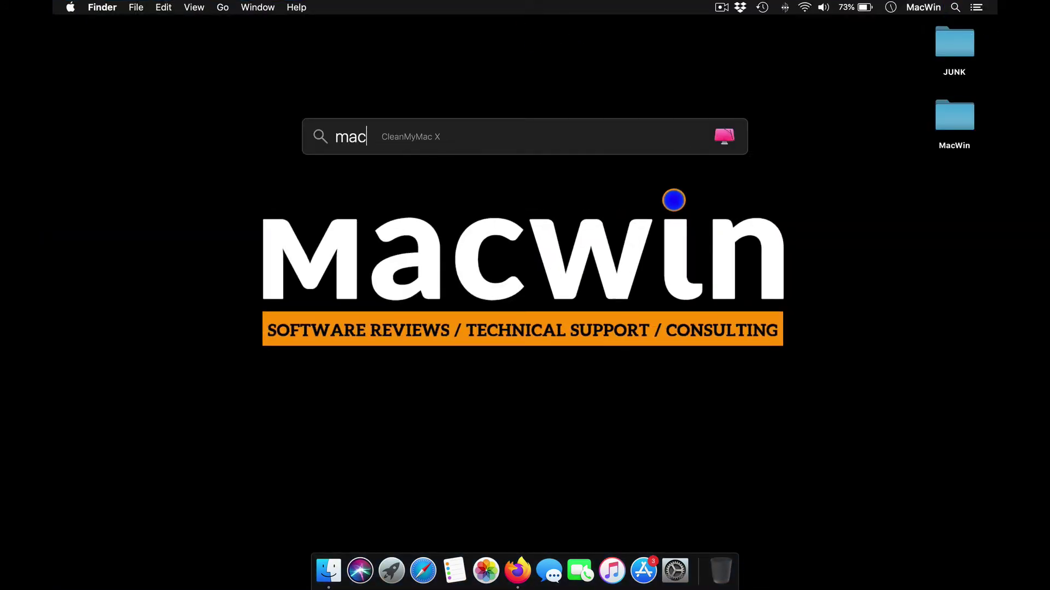
{"action": "key", "text": "Return"}
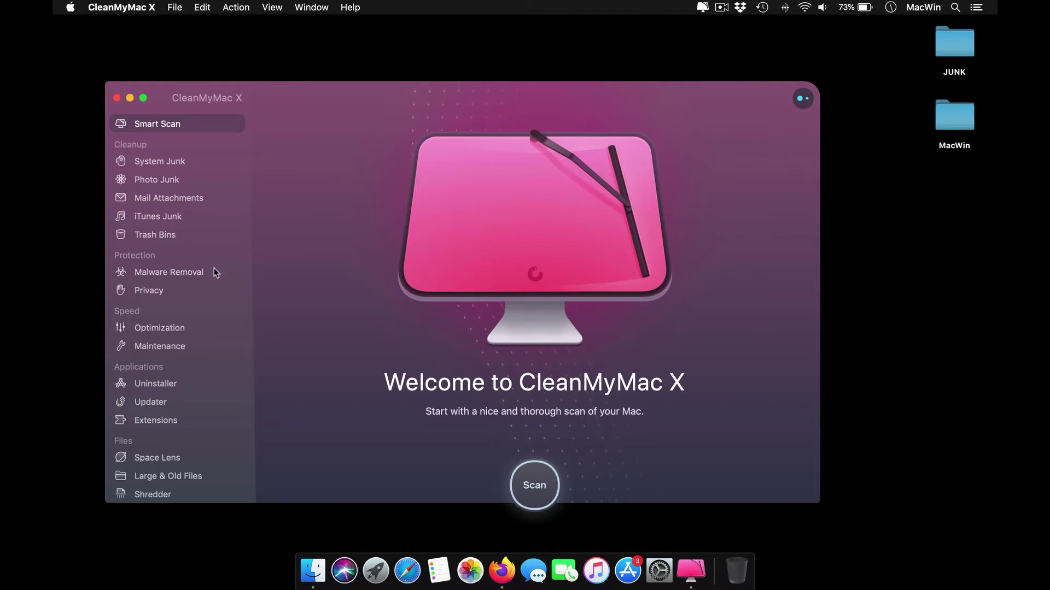
{"action": "scroll", "coordinate": [199, 320], "scroll_direction": "down", "scroll_amount": 1}
Start the Smart Scan and allow CleanMyMac X access to contacts and calendars.
{"action": "scroll", "coordinate": [199, 319], "scroll_direction": "up", "scroll_amount": 2}
{"action": "left_click", "coordinate": [533, 483]}
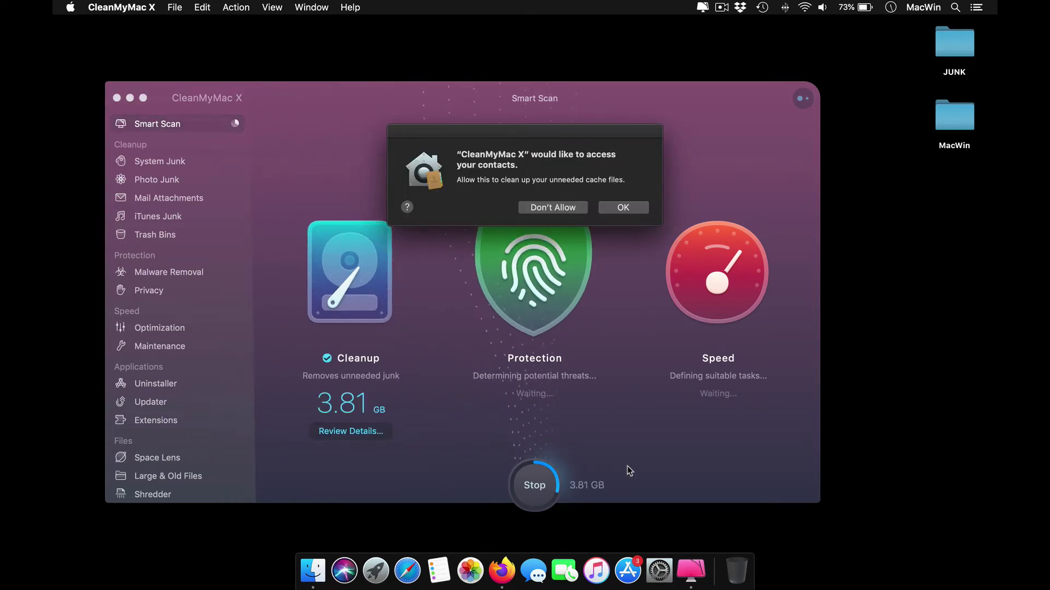
{"action": "left_click", "coordinate": [624, 208]}
{"action": "left_click", "coordinate": [624, 207]}
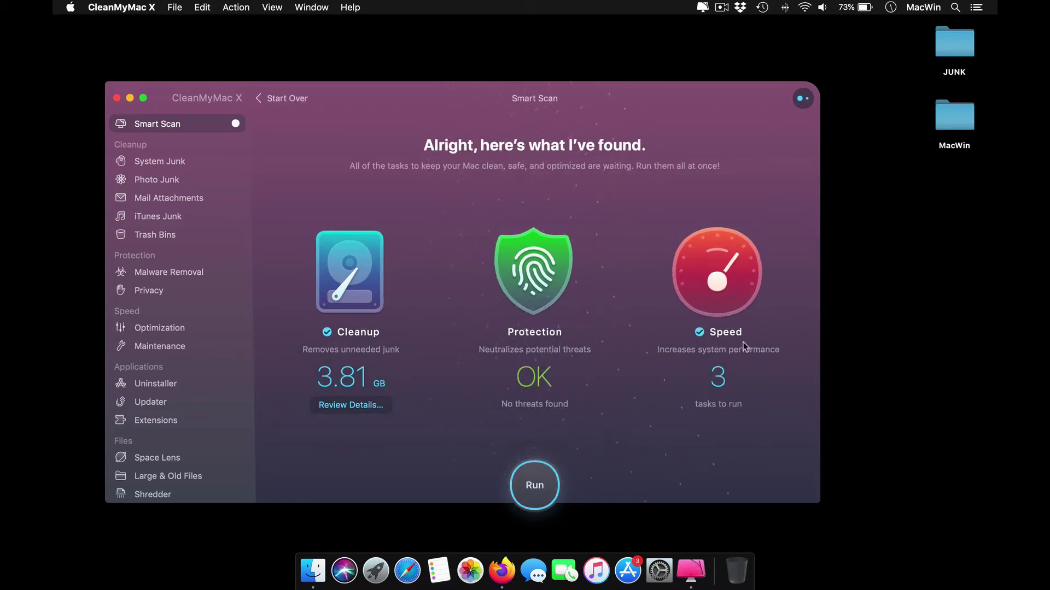
Review the 3.81 GB Cleanup junk details, then go back to the Smart Scan summary.
{"action": "left_click", "coordinate": [356, 409]}
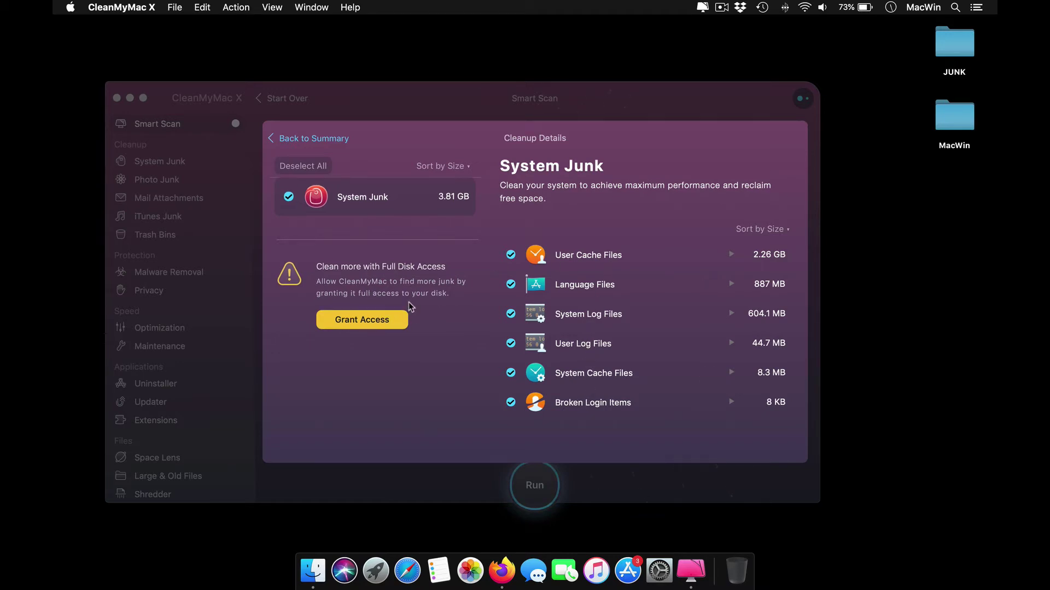
{"action": "left_click", "coordinate": [329, 139]}
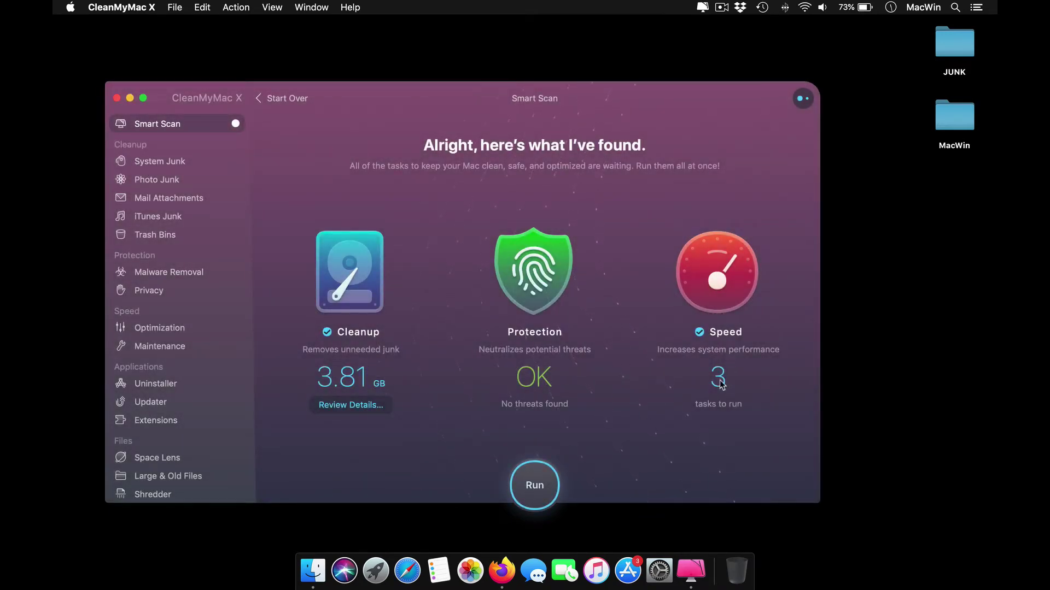
{"action": "mouse_move", "coordinate": [730, 304]}
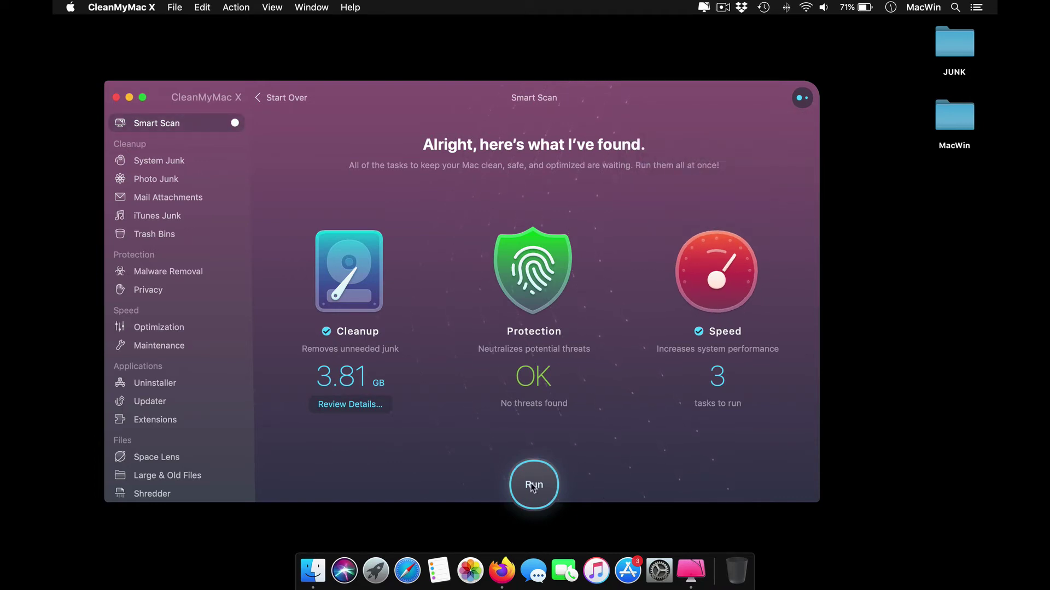
Open the System Junk module and choose Grant Access for Full Disk Access.
{"action": "left_click", "coordinate": [166, 162]}
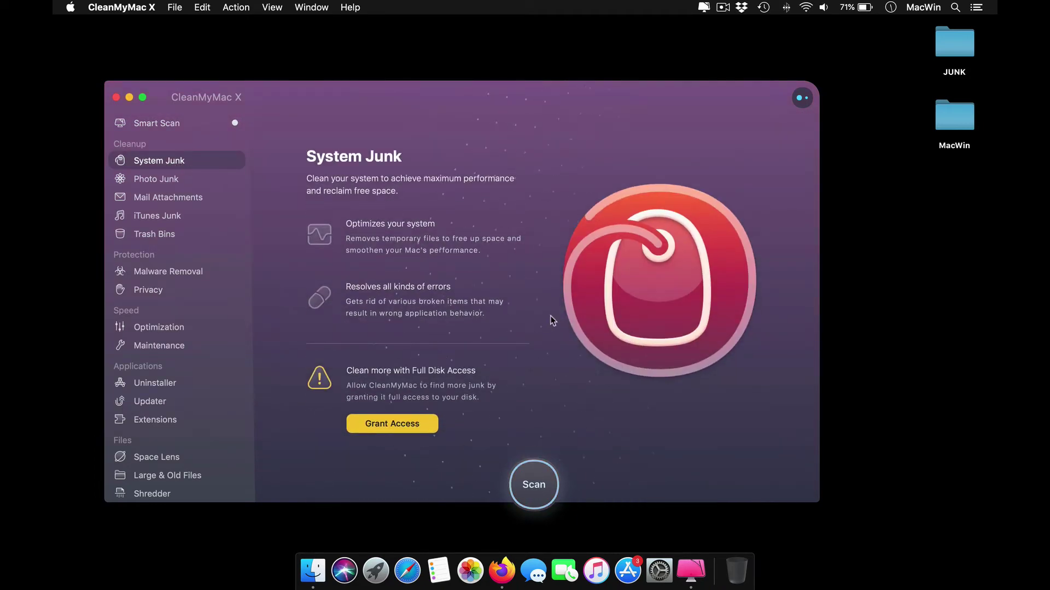
{"action": "left_click", "coordinate": [411, 425]}
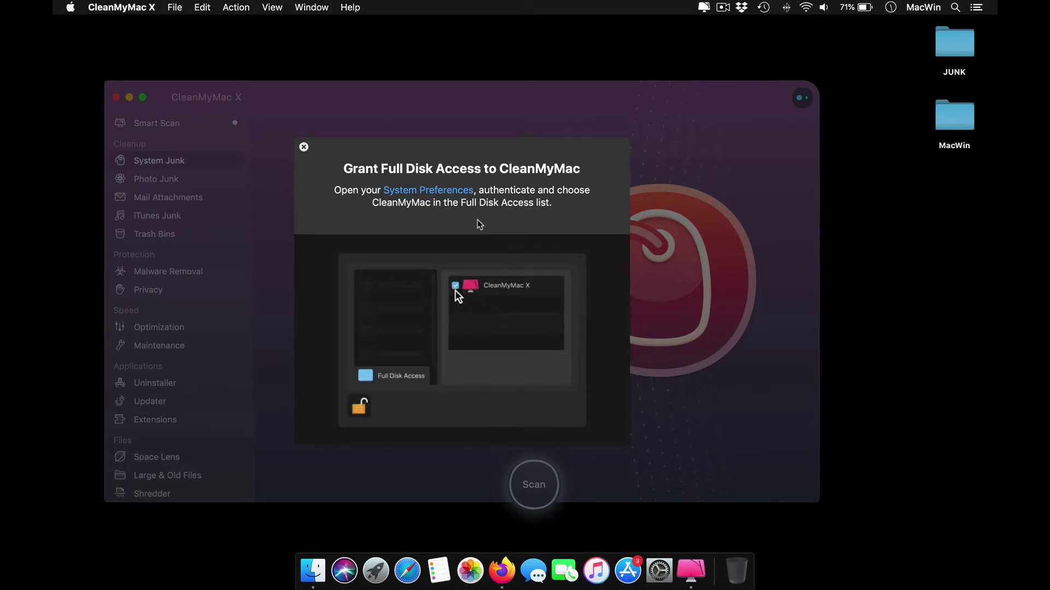
Unlock Security & Privacy with the administrator password and browse the Privacy app lists.
{"action": "left_click", "coordinate": [451, 191]}
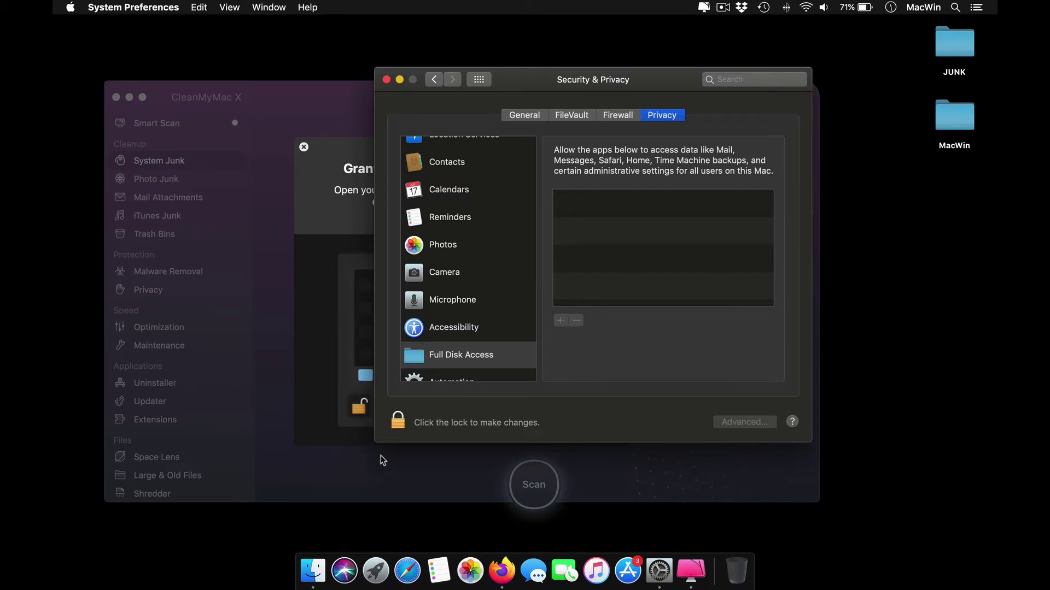
{"action": "left_click", "coordinate": [399, 421]}
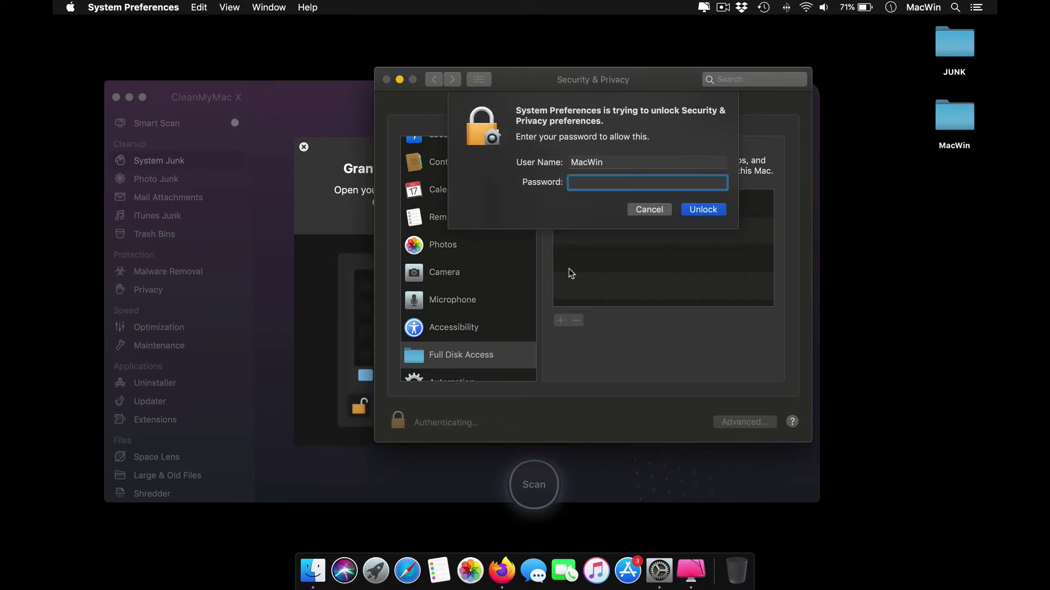
{"action": "type", "text": "•••••••"}
{"action": "key", "text": "Return"}
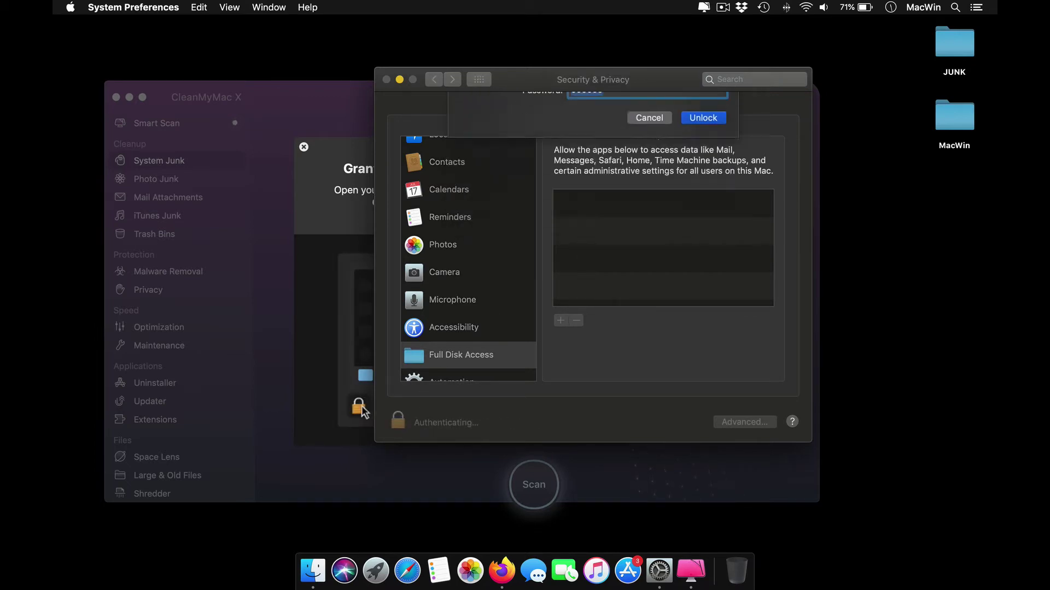
{"action": "left_click_drag", "start_coordinate": [569, 83], "coordinate": [536, 104]}
{"action": "left_click", "coordinate": [444, 325]}
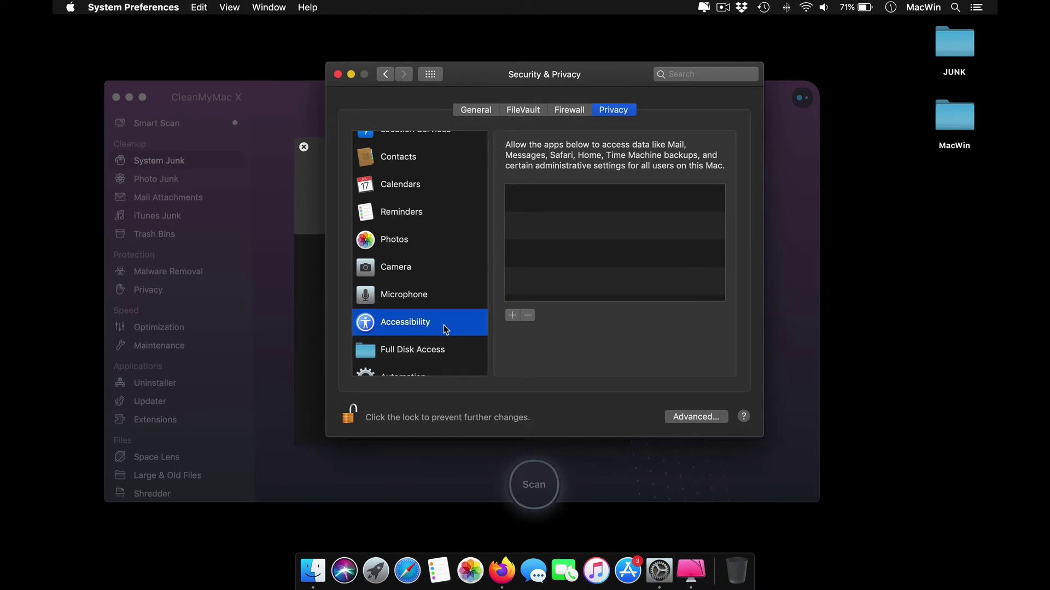
{"action": "scroll", "coordinate": [622, 213], "scroll_direction": "down", "scroll_amount": 5}
{"action": "scroll", "coordinate": [621, 211], "scroll_direction": "up", "scroll_amount": 3}
{"action": "scroll", "coordinate": [622, 211], "scroll_direction": "down", "scroll_amount": 3}
Add CleanMyMac X from Applications to Full Disk Access, then close Security & Privacy.
{"action": "left_click", "coordinate": [461, 348]}
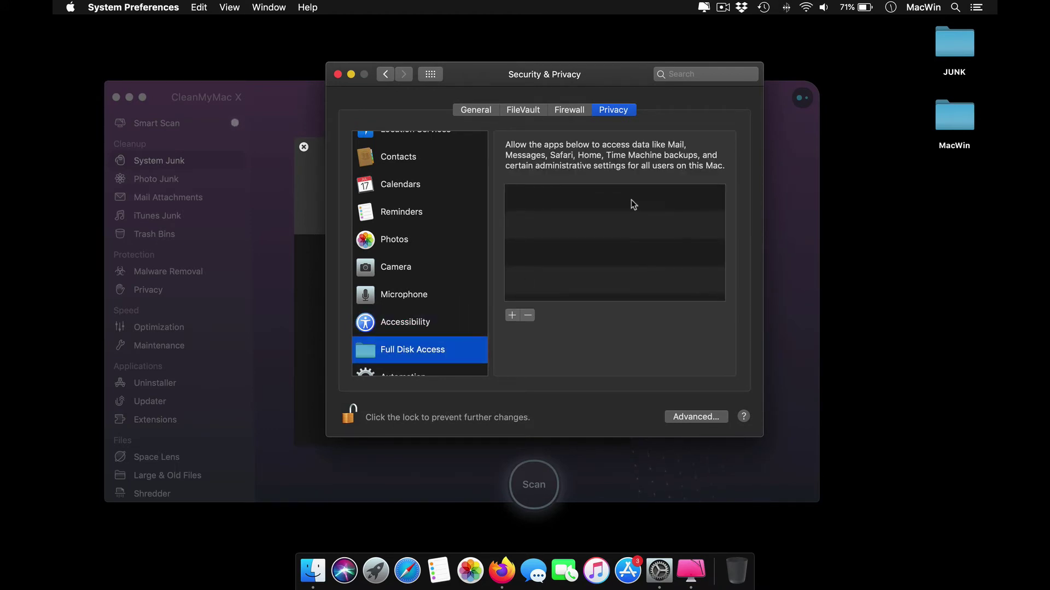
{"action": "left_click", "coordinate": [512, 316]}
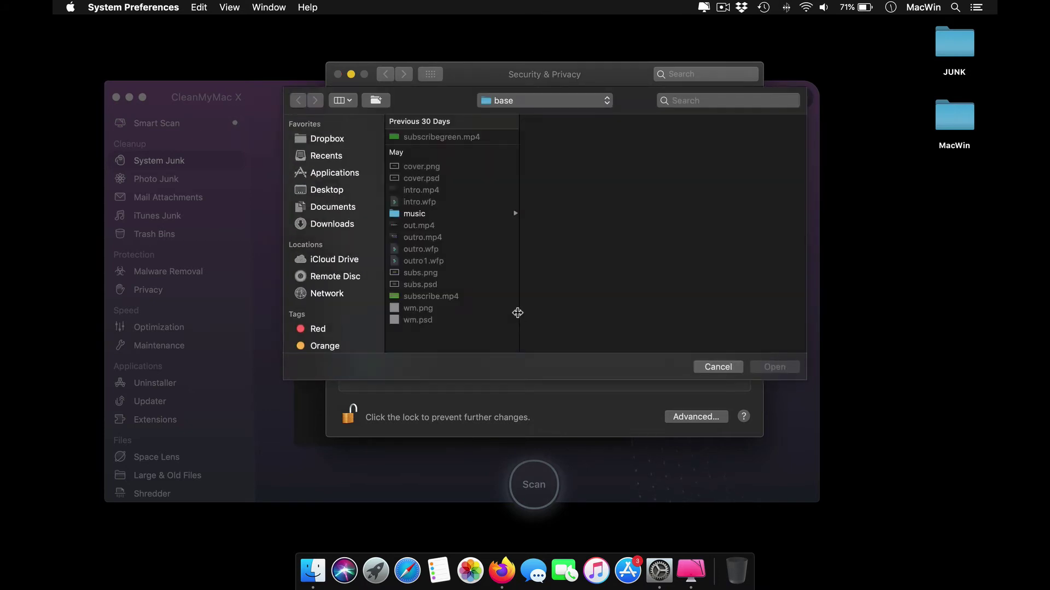
{"action": "left_click", "coordinate": [342, 173]}
{"action": "left_click", "coordinate": [468, 138]}
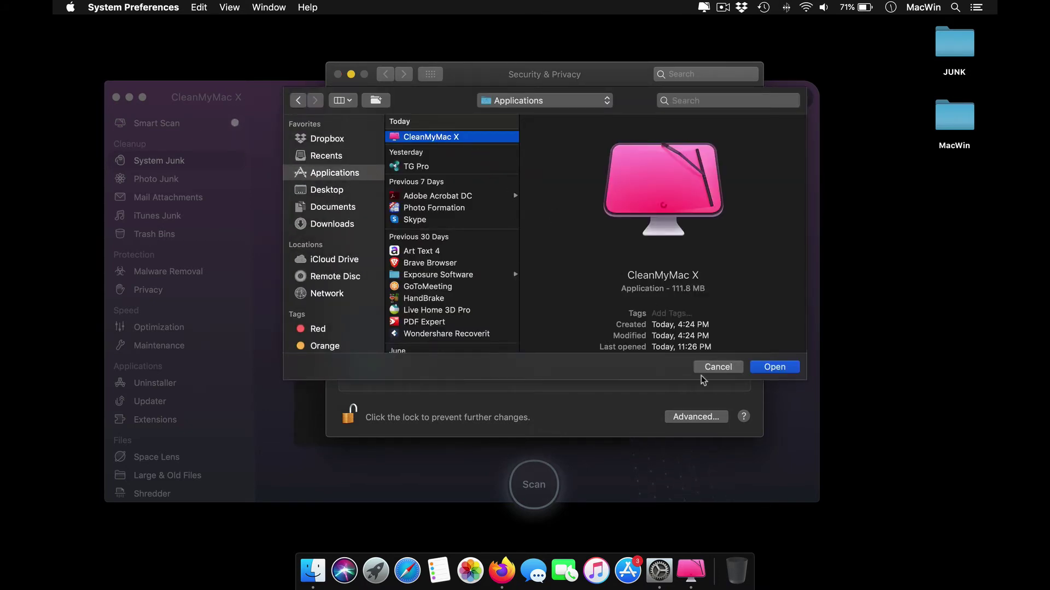
{"action": "left_click", "coordinate": [775, 367]}
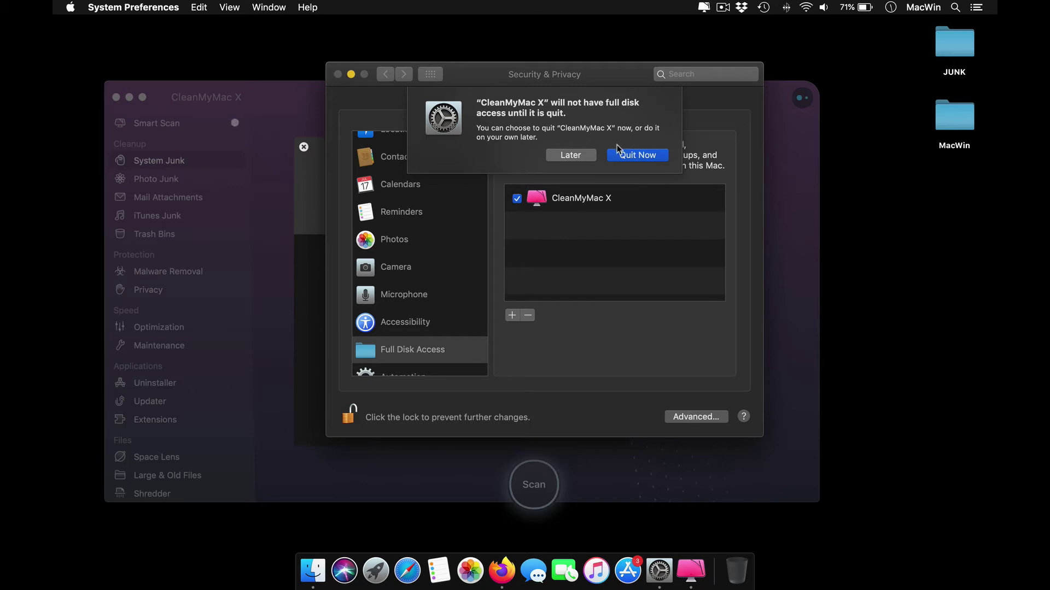
{"action": "left_click", "coordinate": [583, 154]}
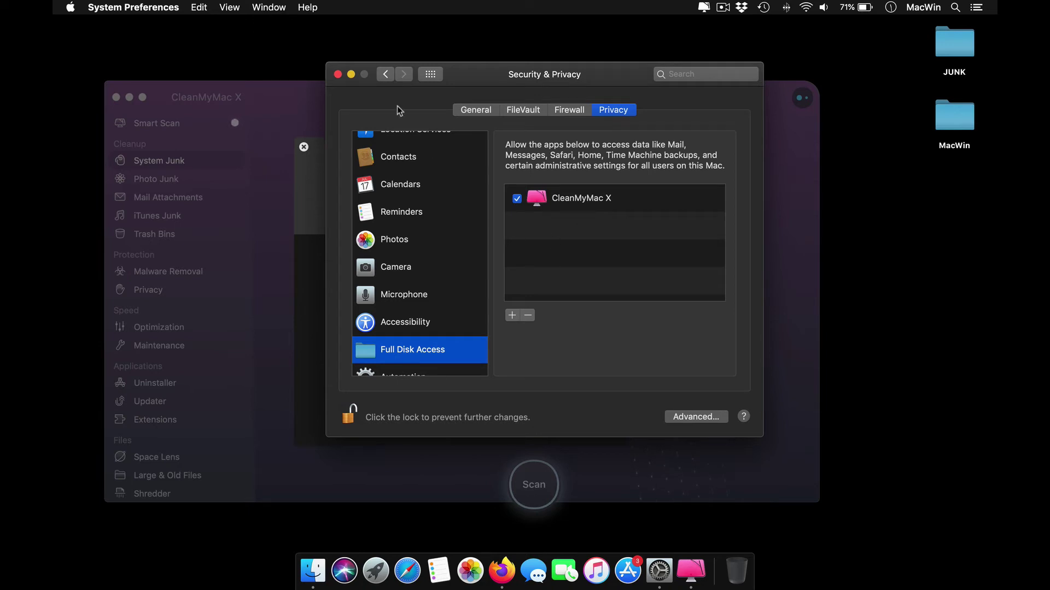
{"action": "left_click", "coordinate": [338, 76]}
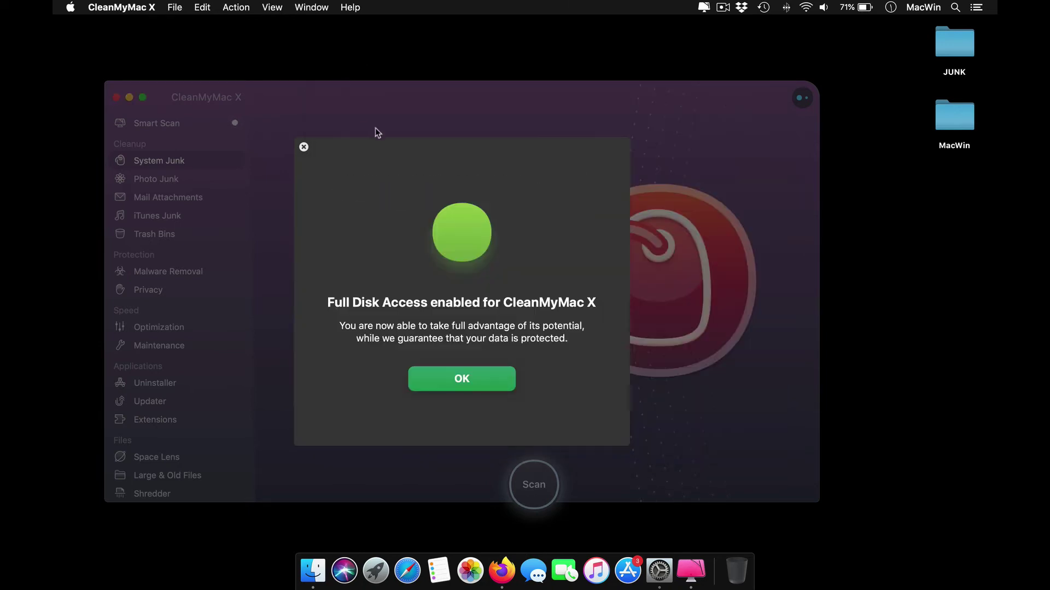
Dismiss the access confirmation and scan System Junk only, aborting the Smart Scan.
{"action": "left_click", "coordinate": [459, 386]}
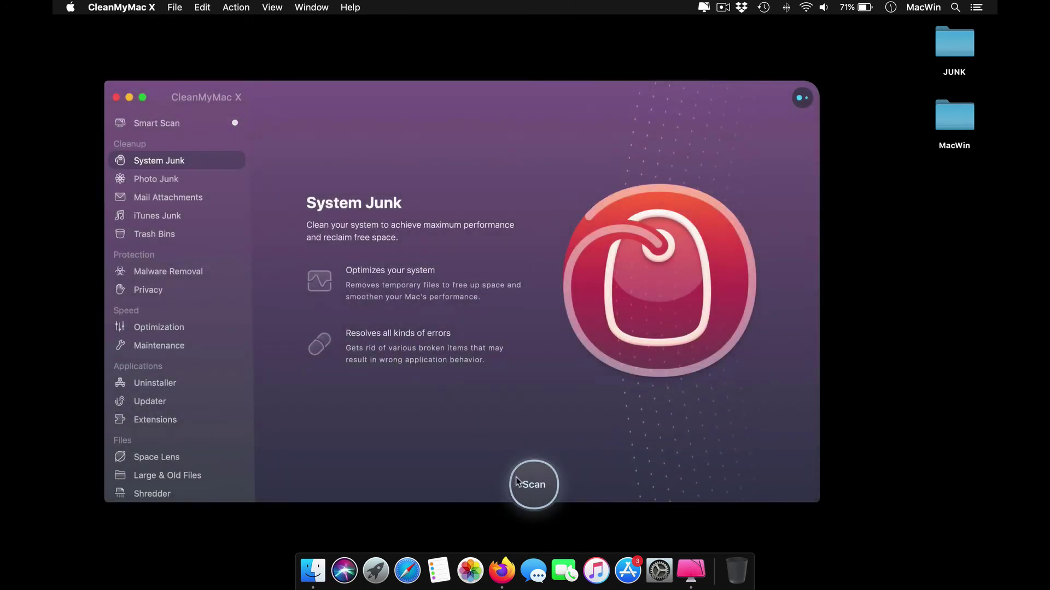
{"action": "left_click", "coordinate": [538, 487]}
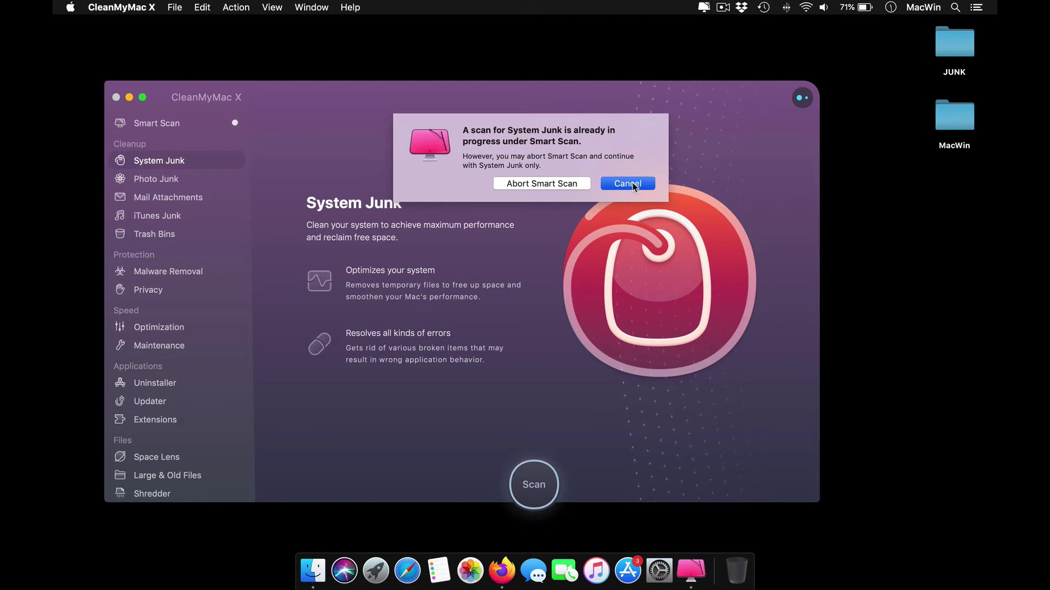
{"action": "left_click", "coordinate": [541, 184]}
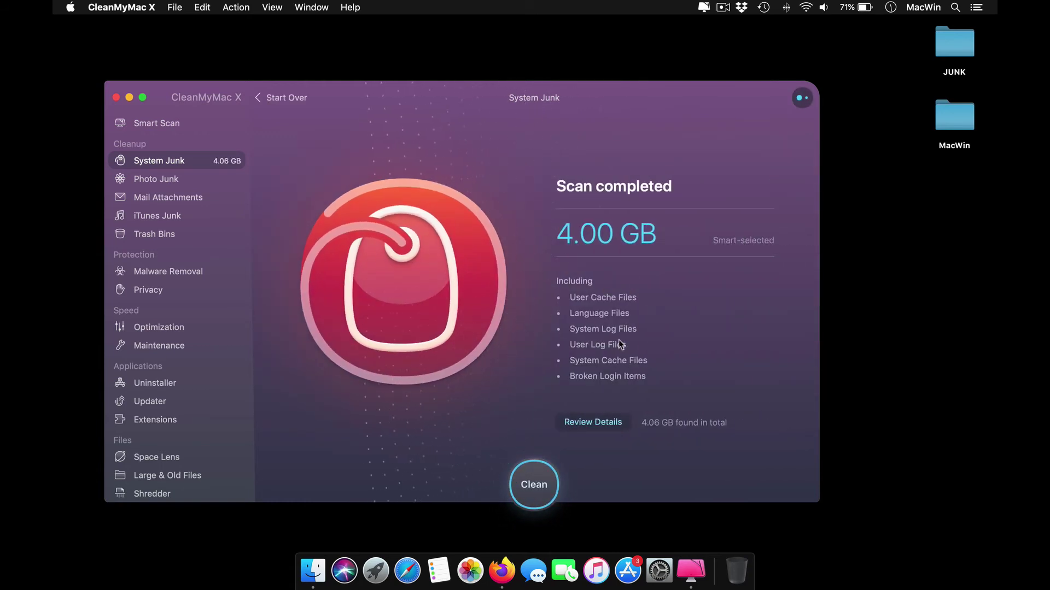
Open the System Junk details, scroll through User Cache Files, then view Language Files.
{"action": "left_click", "coordinate": [598, 424]}
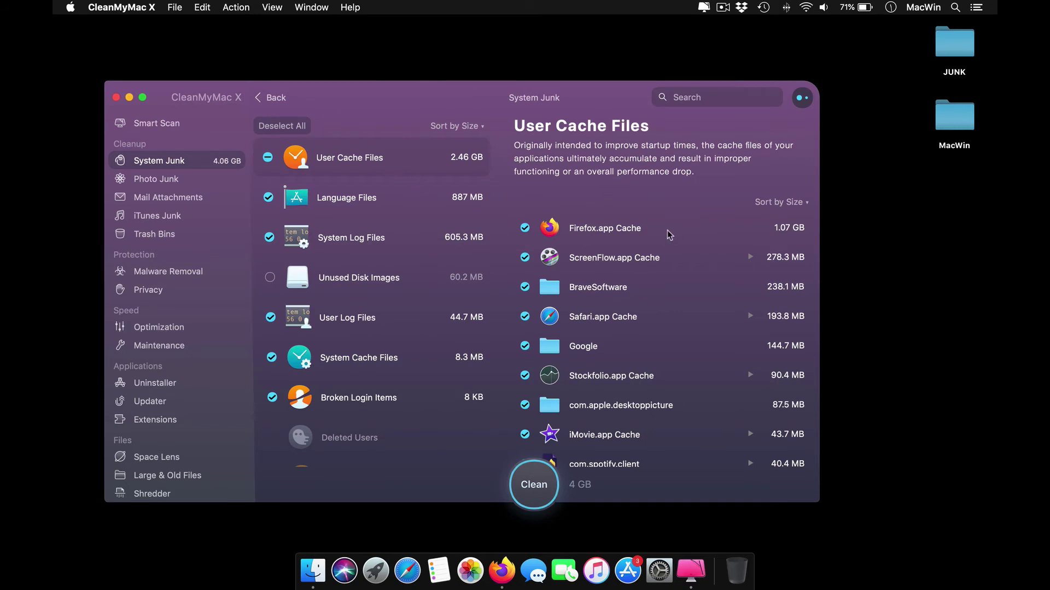
{"action": "scroll", "coordinate": [664, 265], "scroll_direction": "down", "scroll_amount": 5}
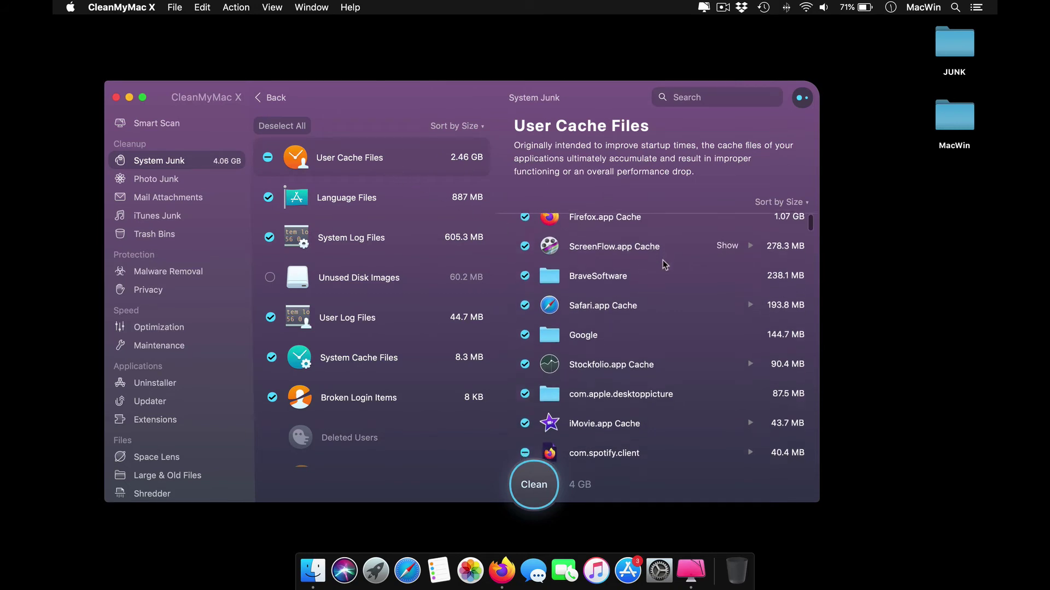
{"action": "scroll", "coordinate": [664, 266], "scroll_direction": "down", "scroll_amount": 12}
{"action": "scroll", "coordinate": [664, 265], "scroll_direction": "down", "scroll_amount": 10}
{"action": "scroll", "coordinate": [664, 265], "scroll_direction": "up", "scroll_amount": 20}
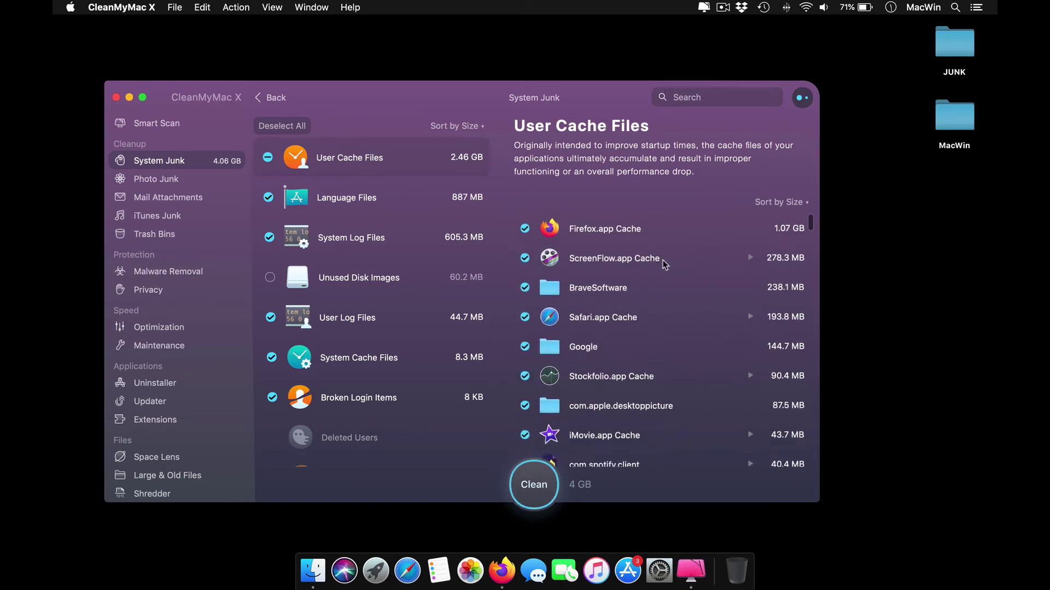
{"action": "left_click", "coordinate": [429, 201]}
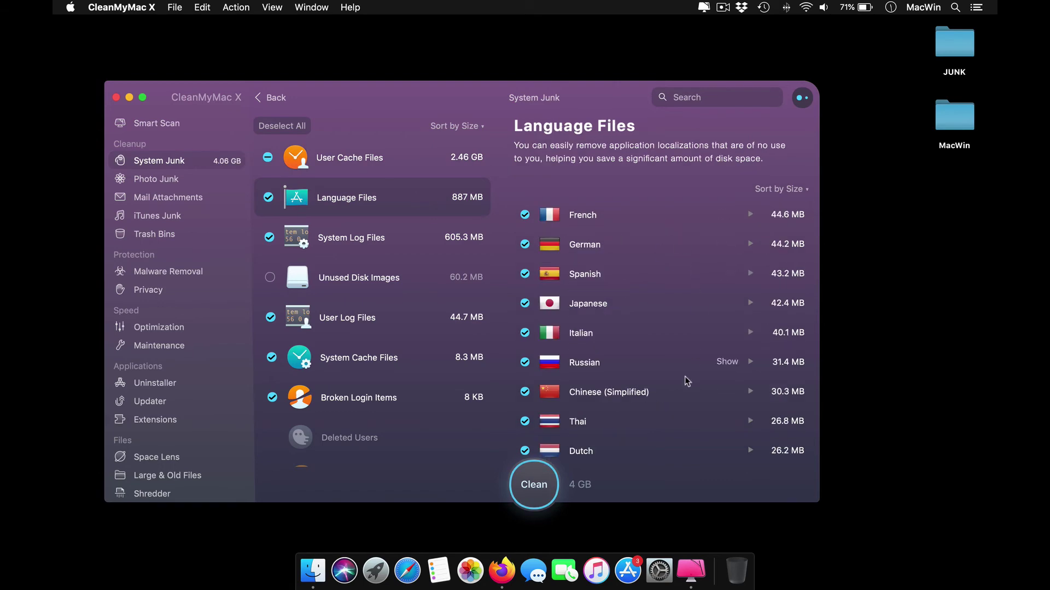
{"action": "scroll", "coordinate": [684, 376], "scroll_direction": "down", "scroll_amount": 10}
{"action": "scroll", "coordinate": [685, 376], "scroll_direction": "up", "scroll_amount": 15}
Visit Photo Junk, Mail Attachments, iTunes Junk, Trash Bins, Malware Removal and Privacy, then Optimization's 39 items.
{"action": "left_click", "coordinate": [206, 178]}
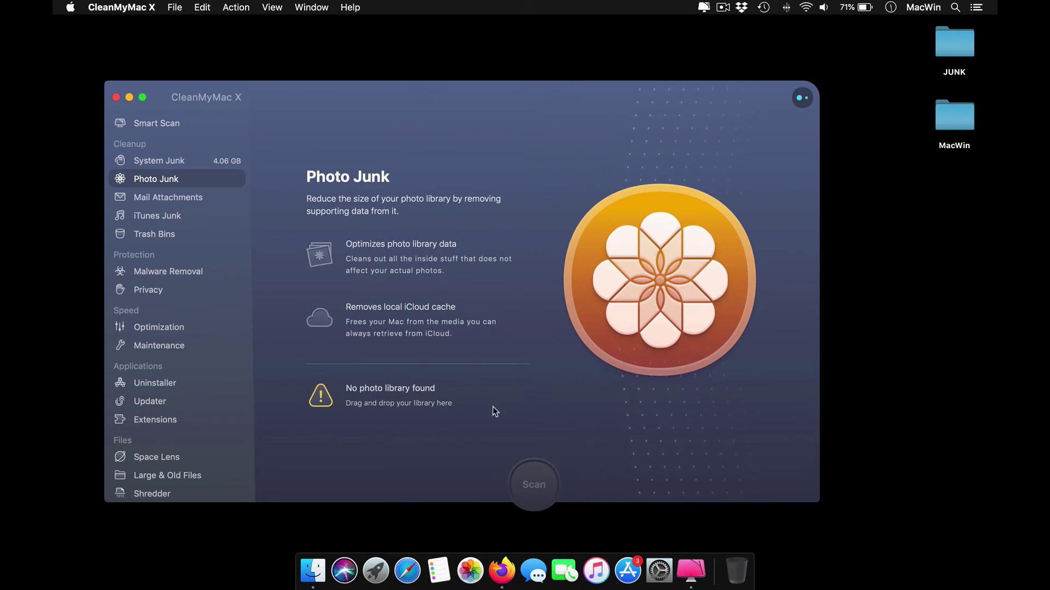
{"action": "left_click", "coordinate": [178, 199]}
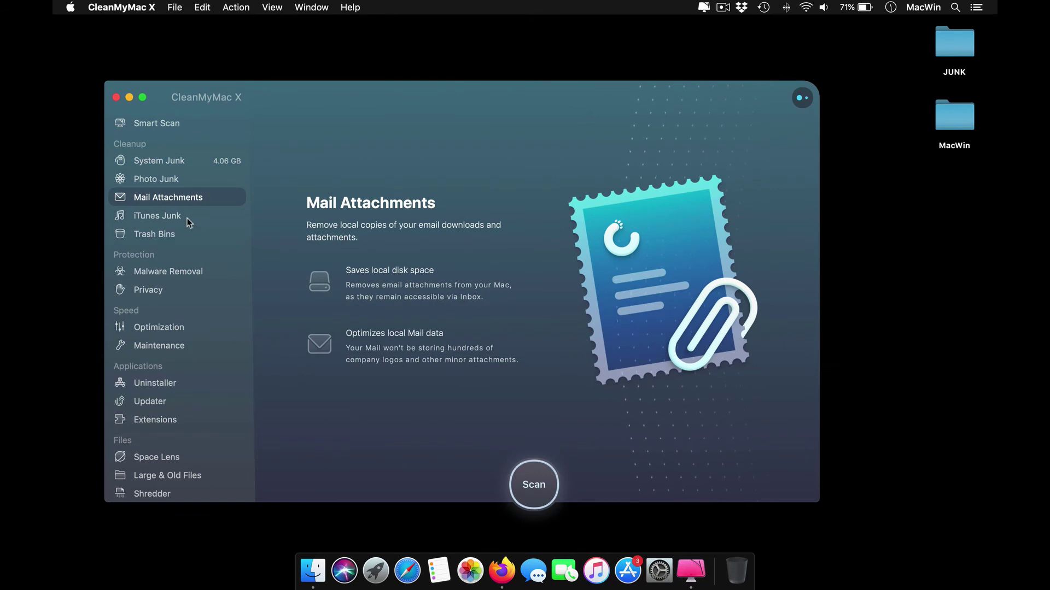
{"action": "left_click", "coordinate": [187, 218]}
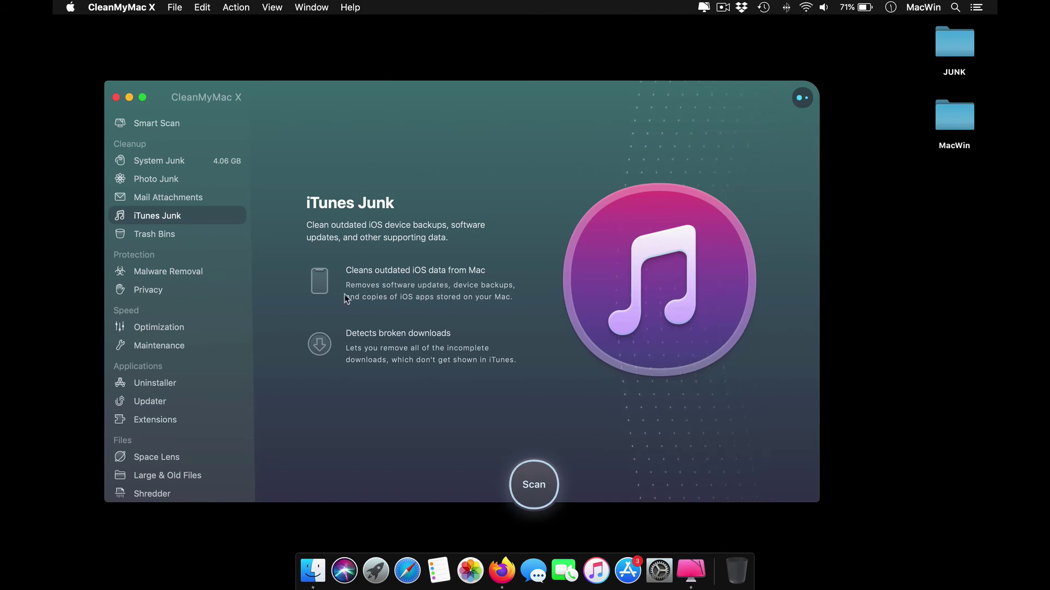
{"action": "left_click", "coordinate": [211, 239]}
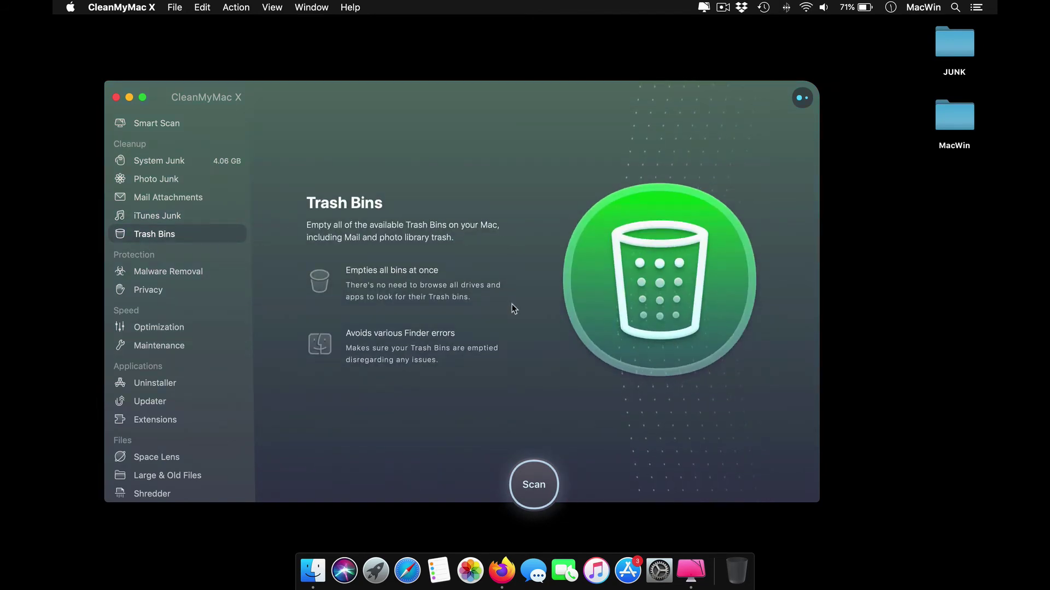
{"action": "left_click", "coordinate": [202, 272]}
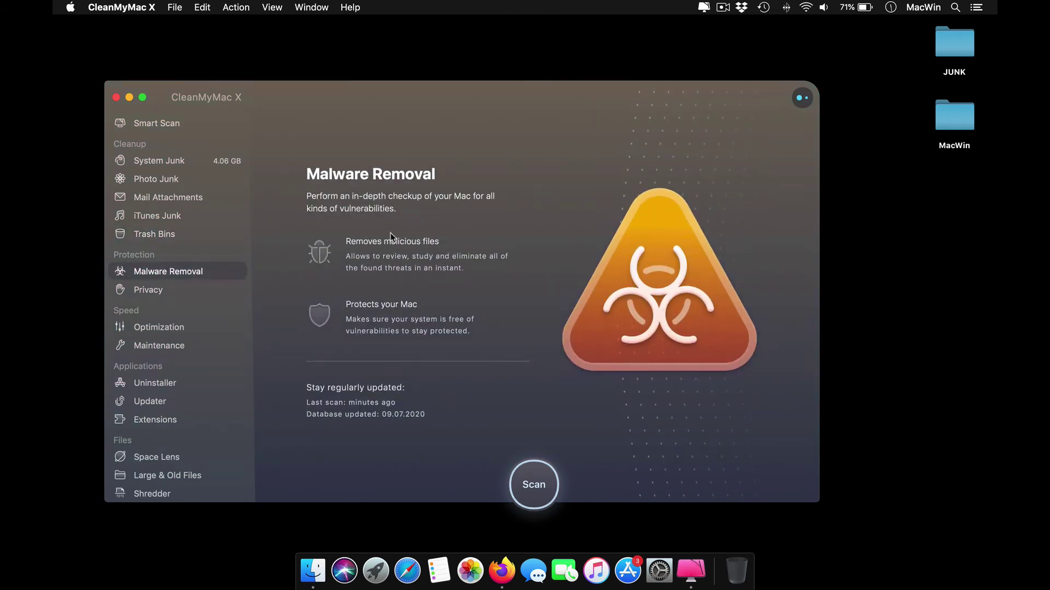
{"action": "left_click", "coordinate": [148, 290]}
{"action": "left_click", "coordinate": [182, 331]}
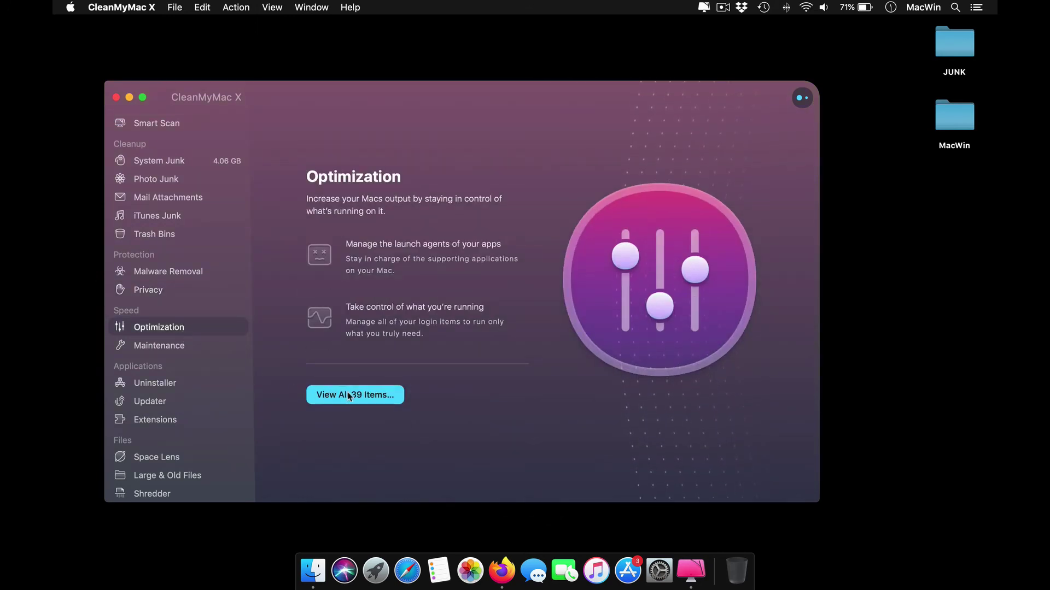
List all 39 optimization items, then select and remove the Dropbox login item.
{"action": "left_click", "coordinate": [358, 396]}
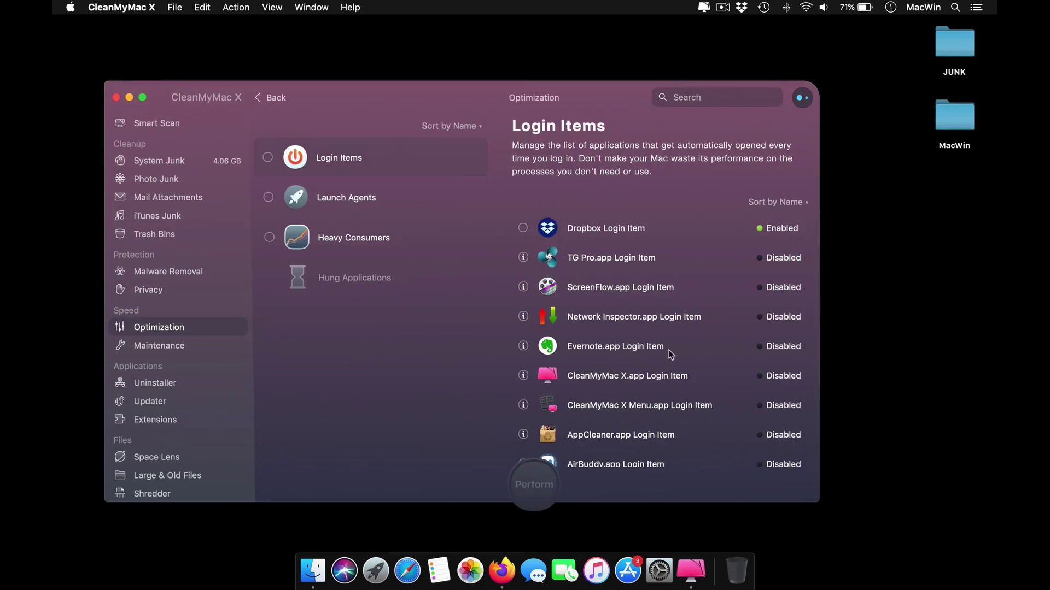
{"action": "scroll", "coordinate": [671, 354], "scroll_direction": "down", "scroll_amount": 3}
{"action": "scroll", "coordinate": [604, 351], "scroll_direction": "up", "scroll_amount": 3}
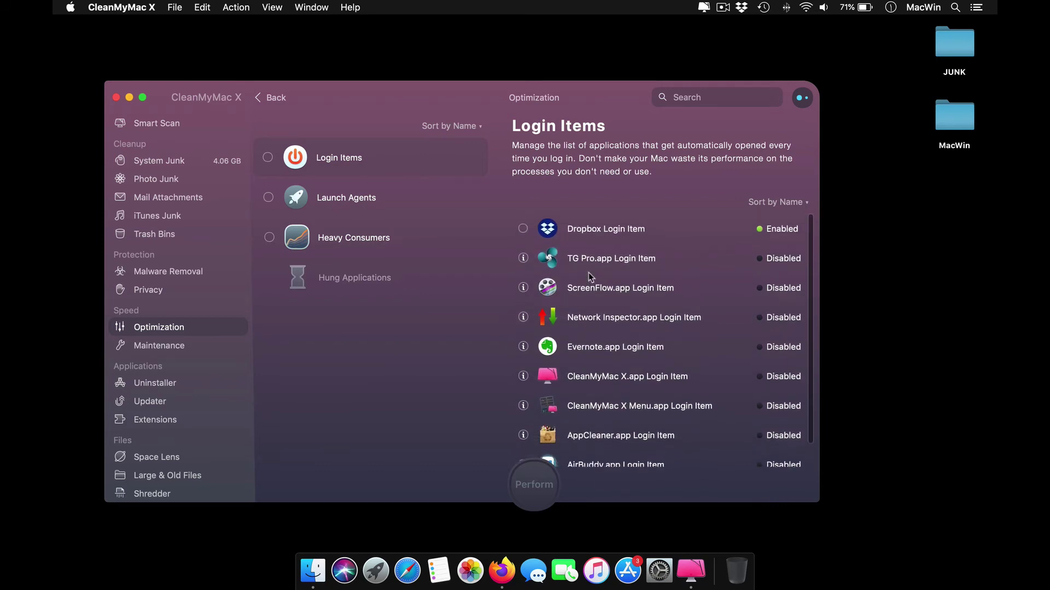
{"action": "left_click", "coordinate": [522, 228]}
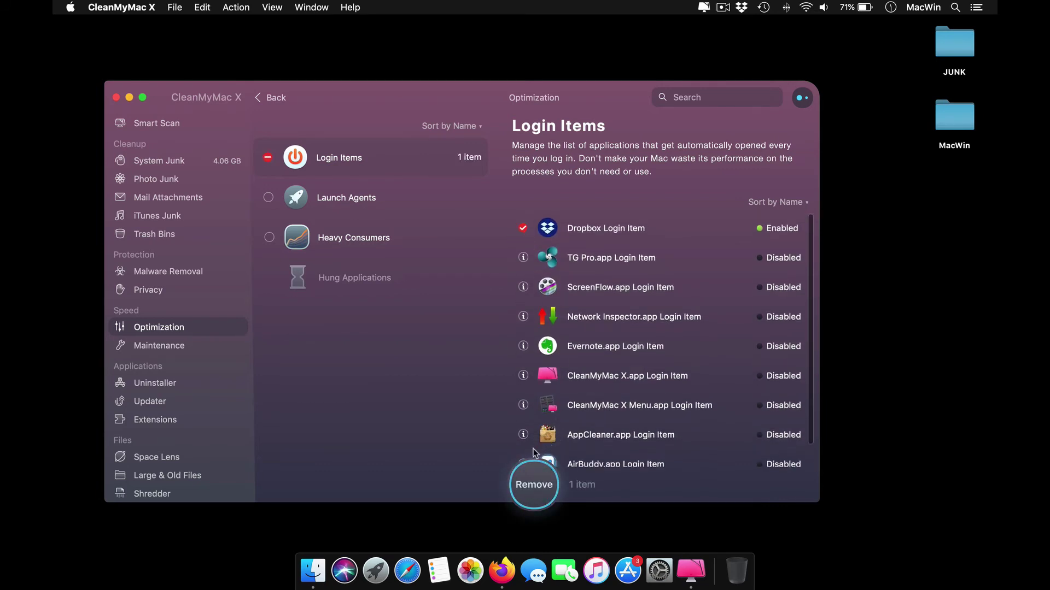
{"action": "left_click", "coordinate": [532, 480]}
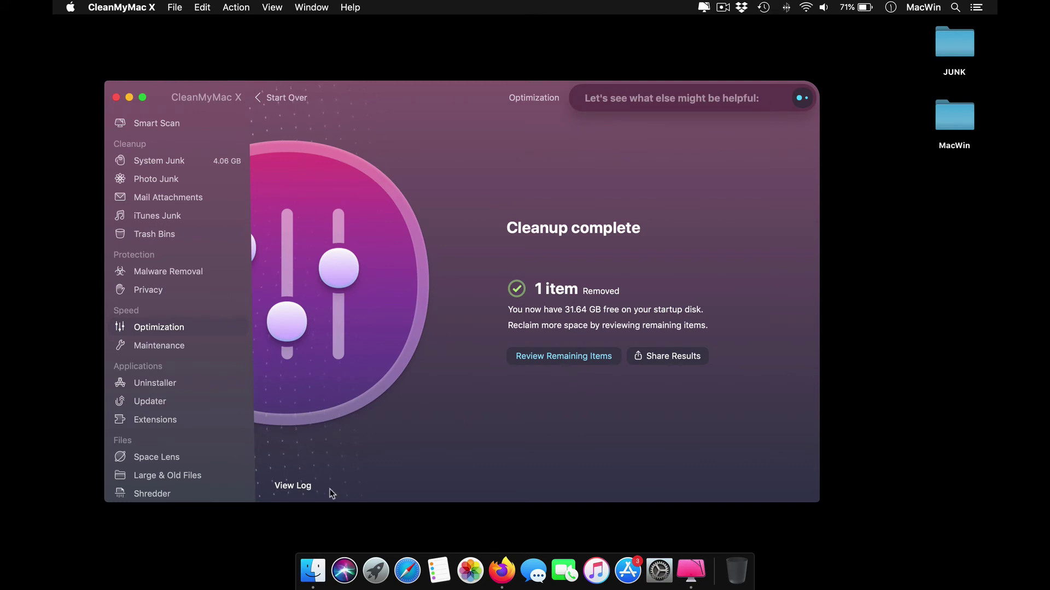
Return to the Optimization results and review the remaining login items to confirm Dropbox is gone.
{"action": "left_click", "coordinate": [194, 346]}
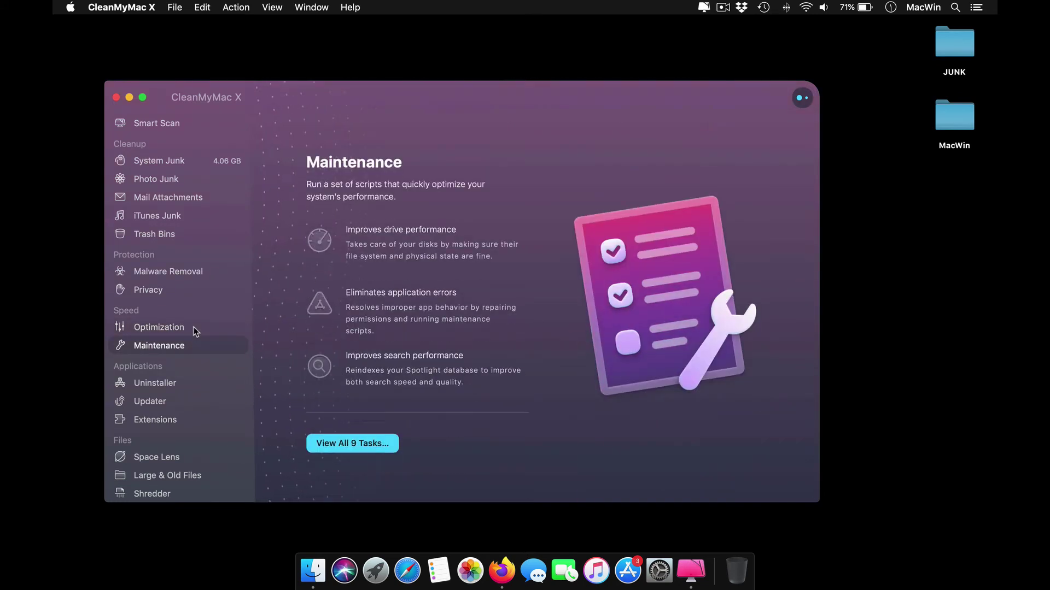
{"action": "left_click", "coordinate": [194, 327]}
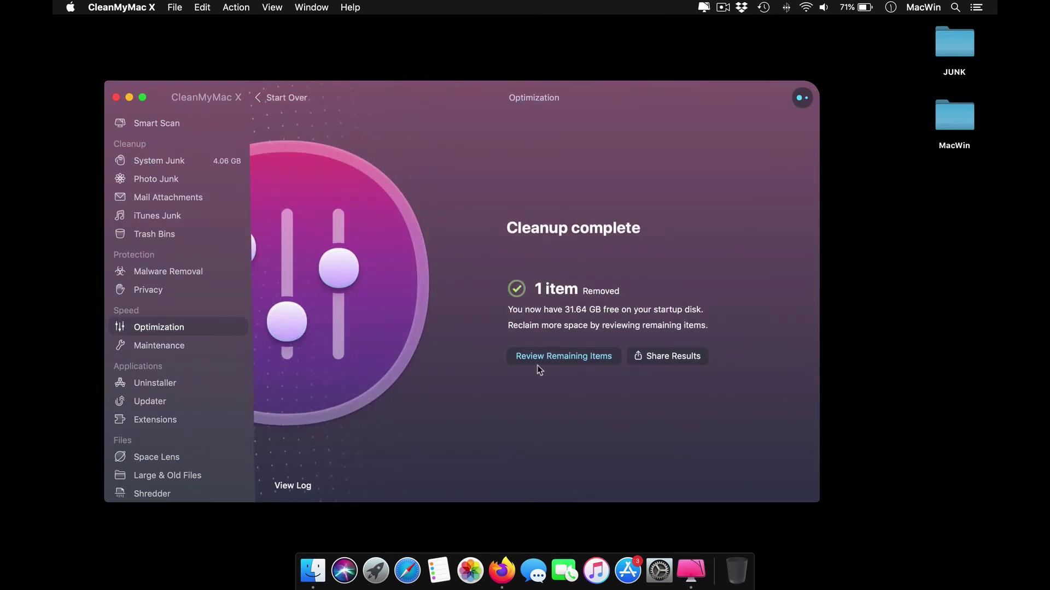
{"action": "left_click", "coordinate": [559, 355]}
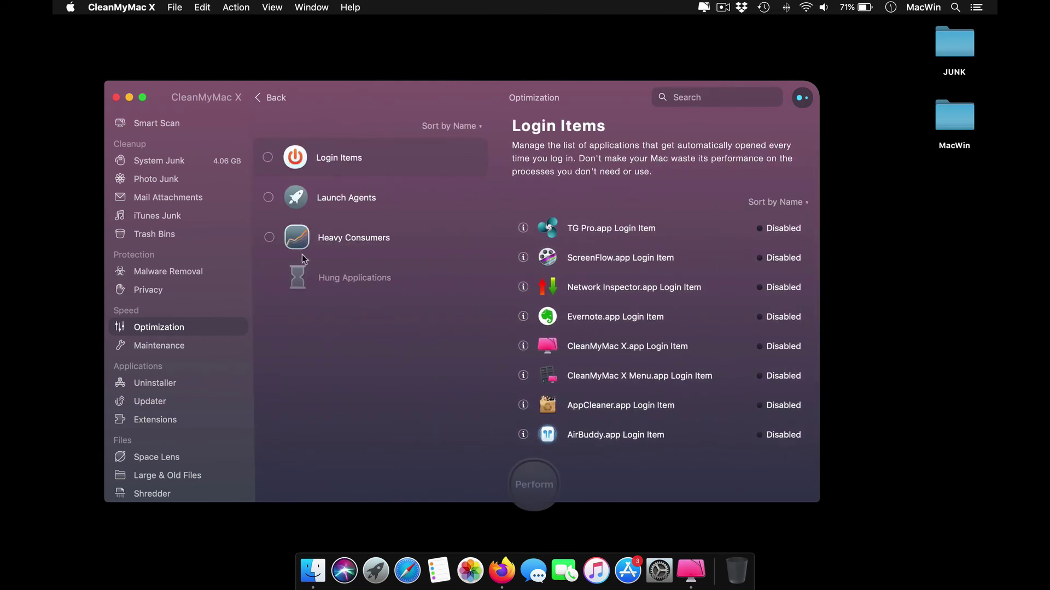
Step through Maintenance, Uninstaller, Updater and Extensions, ending on Space Lens.
{"action": "left_click", "coordinate": [187, 348]}
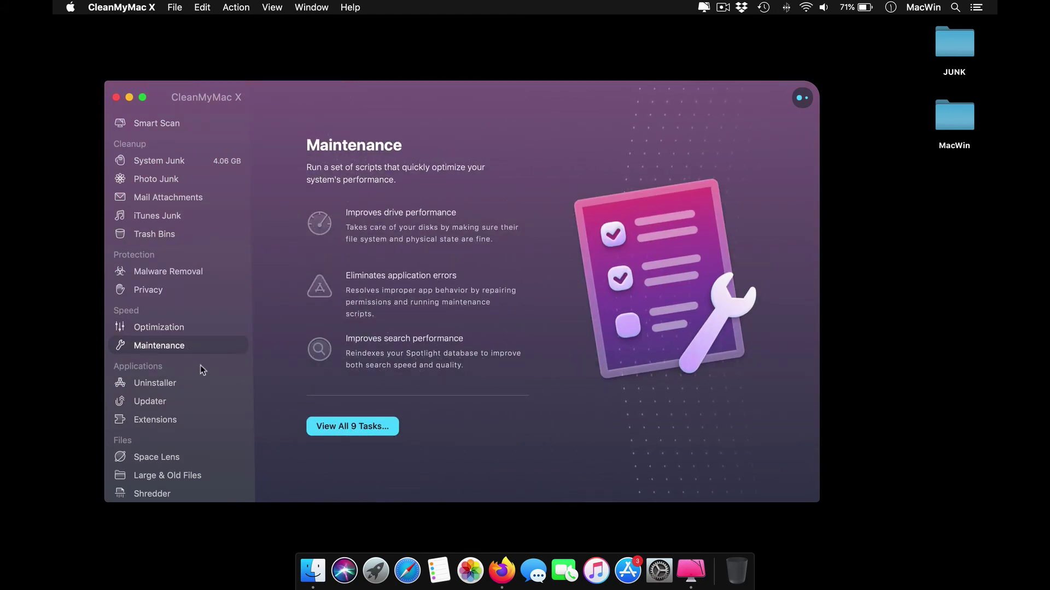
{"action": "left_click", "coordinate": [198, 381]}
{"action": "left_click", "coordinate": [188, 402]}
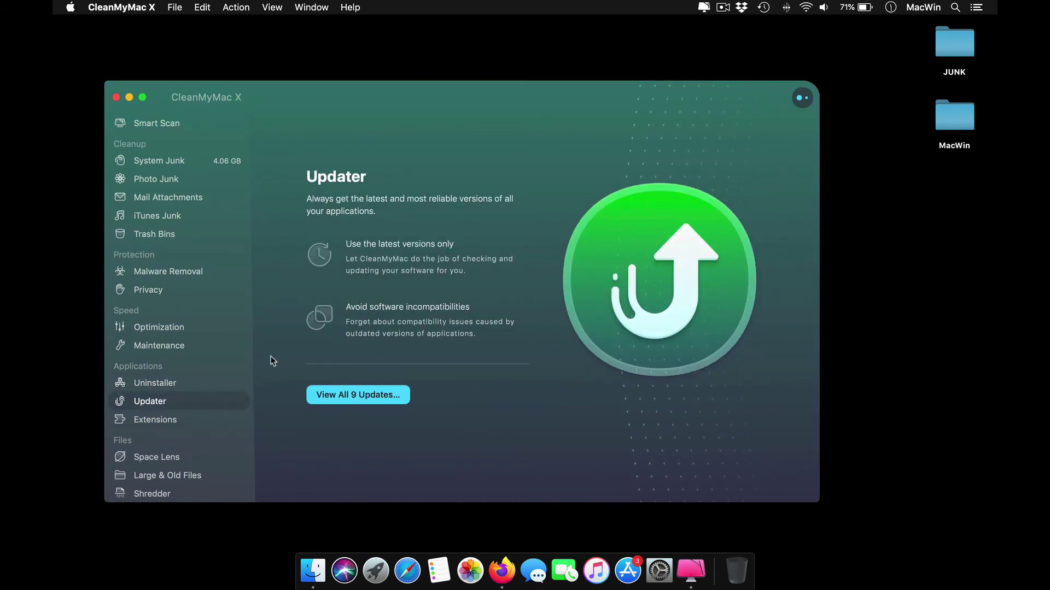
{"action": "left_click", "coordinate": [184, 422]}
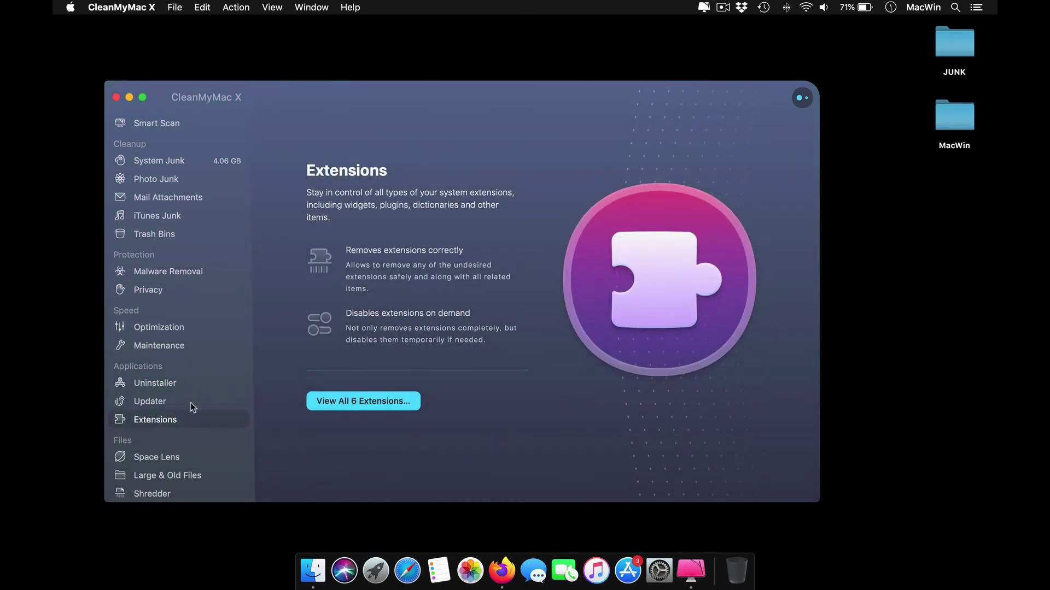
{"action": "scroll", "coordinate": [189, 437], "scroll_direction": "down", "scroll_amount": 1}
{"action": "left_click", "coordinate": [204, 456]}
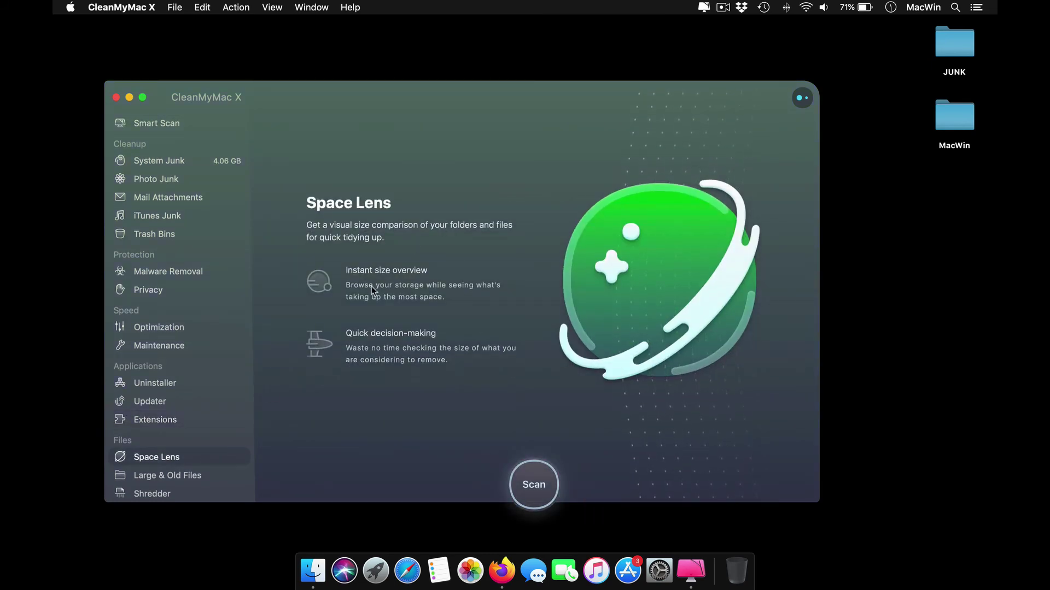
Map Macintosh HD in Space Lens and drill into Applications, keeping results instead of starting over.
{"action": "left_click", "coordinate": [522, 469]}
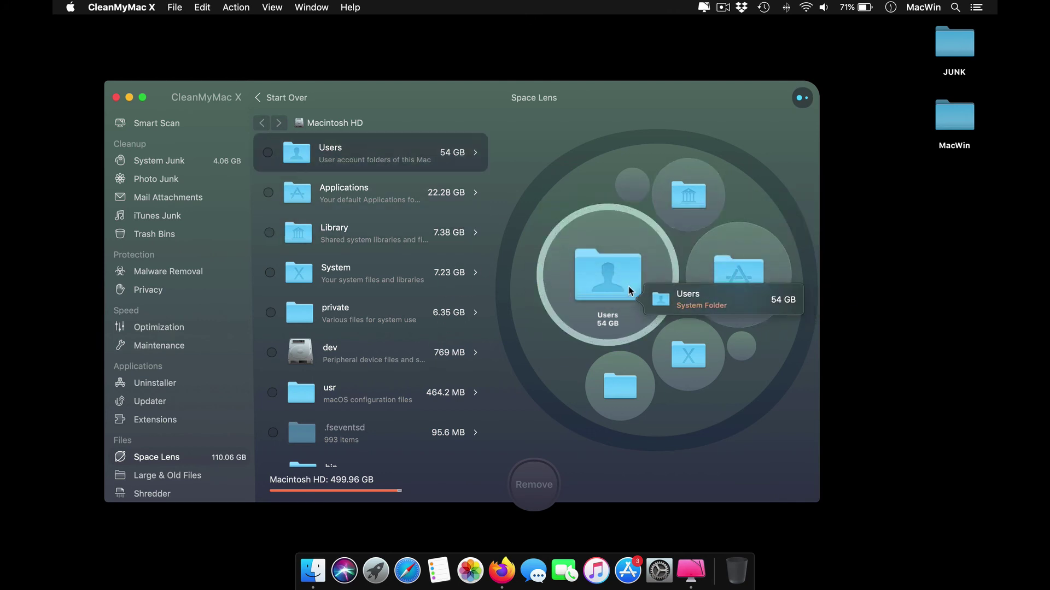
{"action": "left_click", "coordinate": [741, 272]}
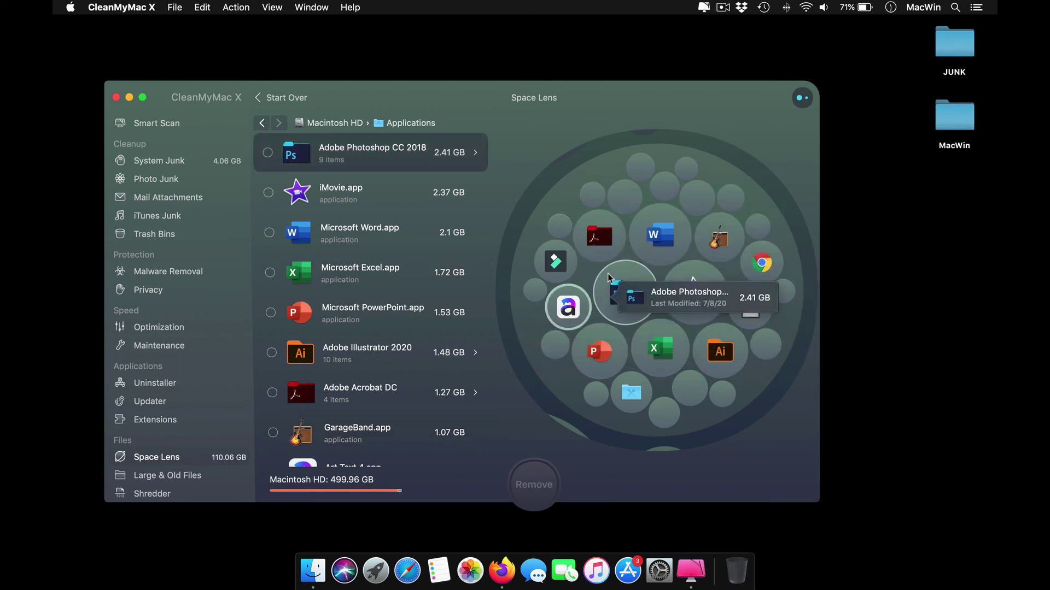
{"action": "left_click", "coordinate": [272, 102]}
{"action": "left_click", "coordinate": [552, 208]}
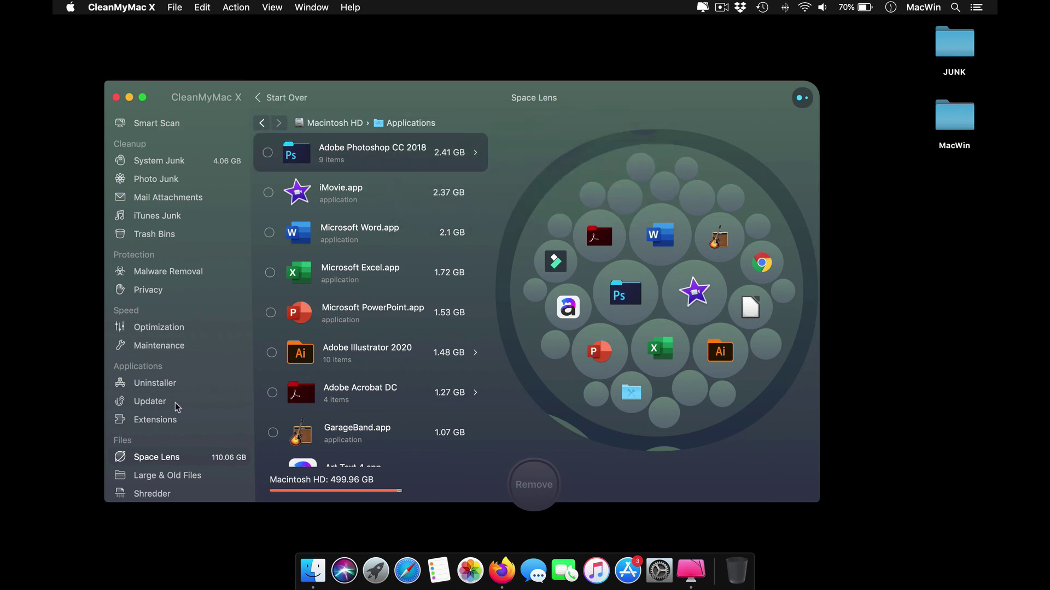
Look over Large & Old Files, then switch to the Shredder module.
{"action": "left_click", "coordinate": [169, 475]}
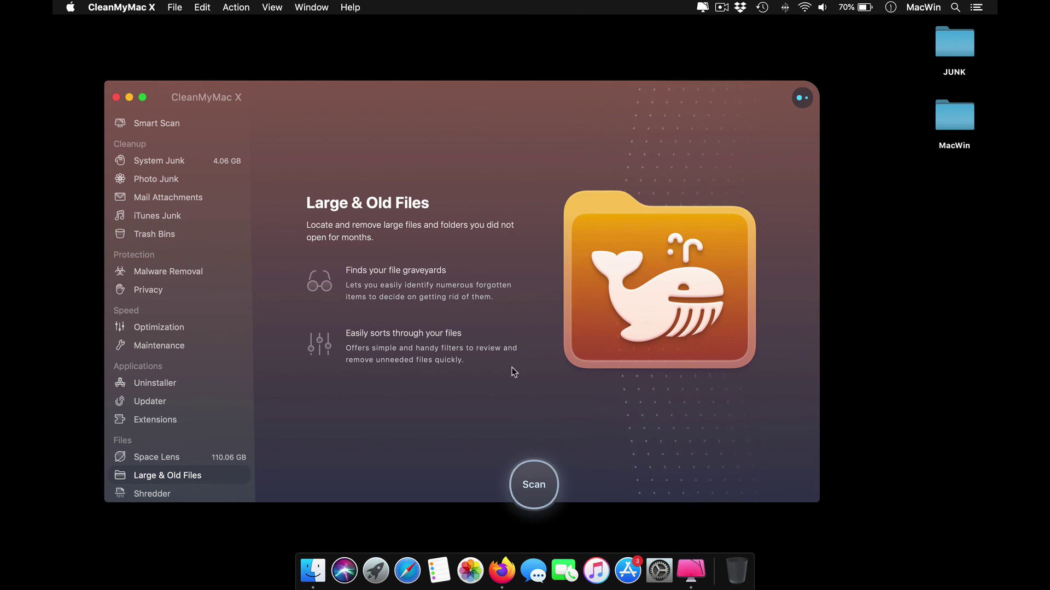
{"action": "left_click", "coordinate": [212, 494]}
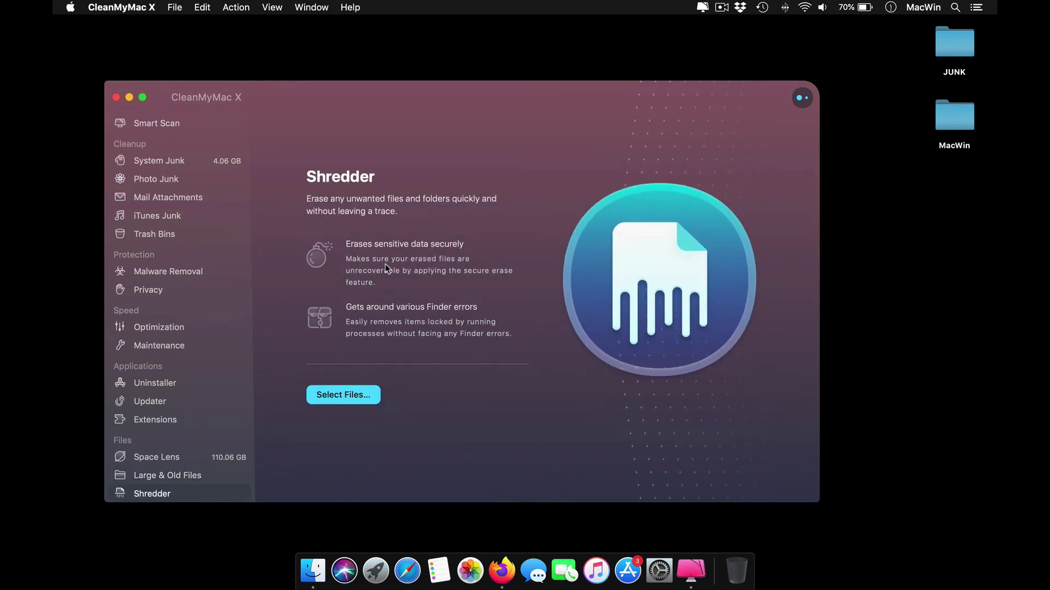